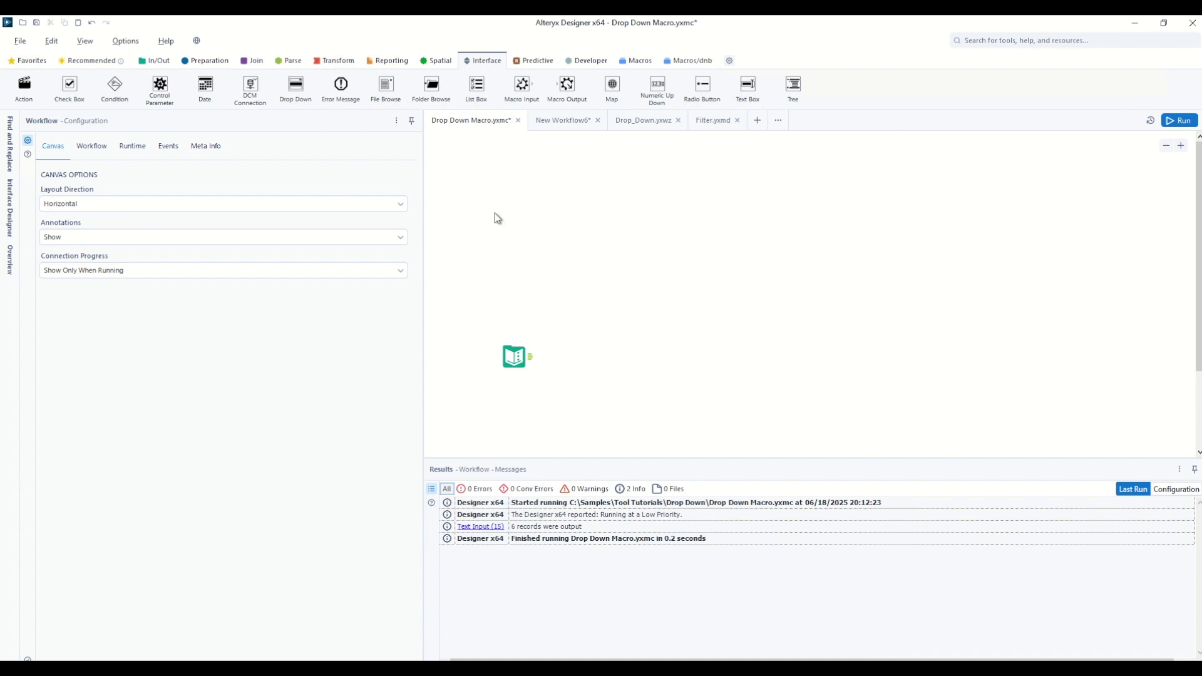
Add a Drop Down tool above the Text Input and set the workflow type to Standard Macro.
click(87, 145)
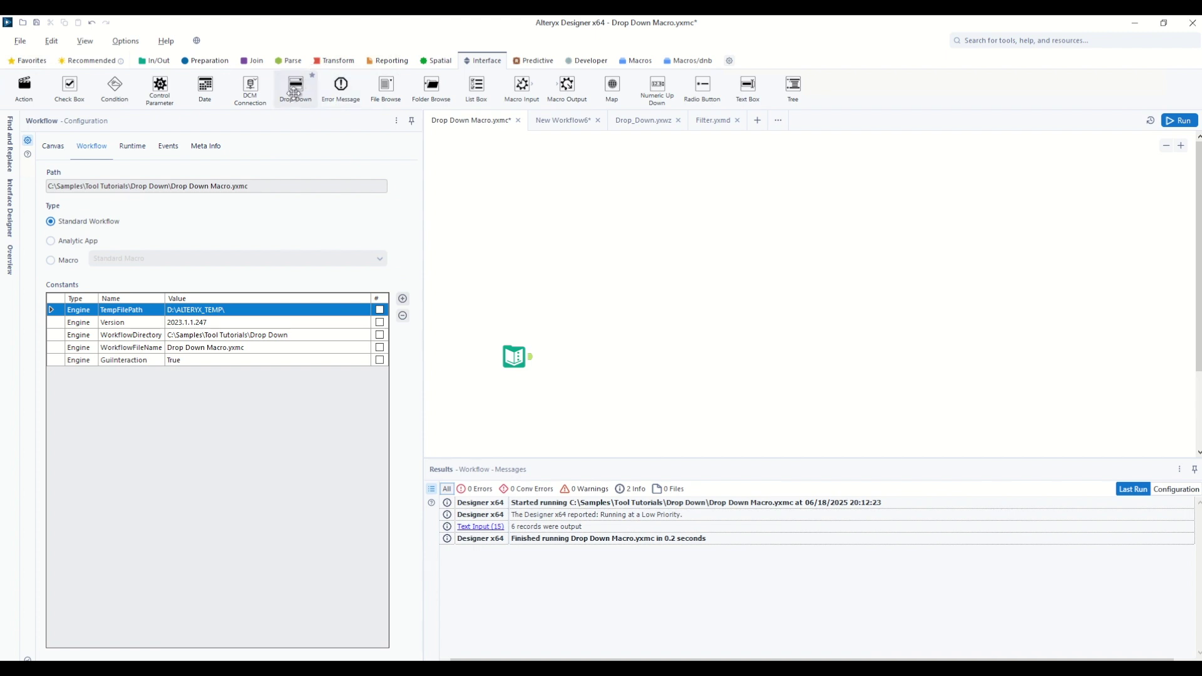
drag(296, 87, 585, 225)
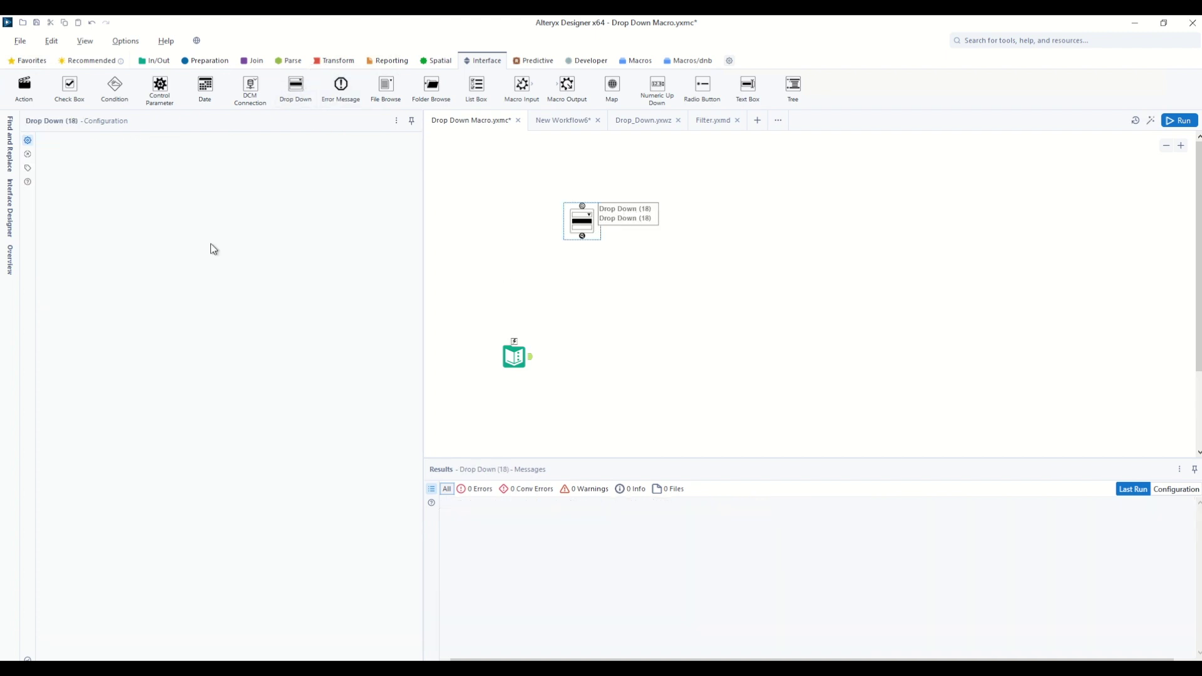
click(88, 146)
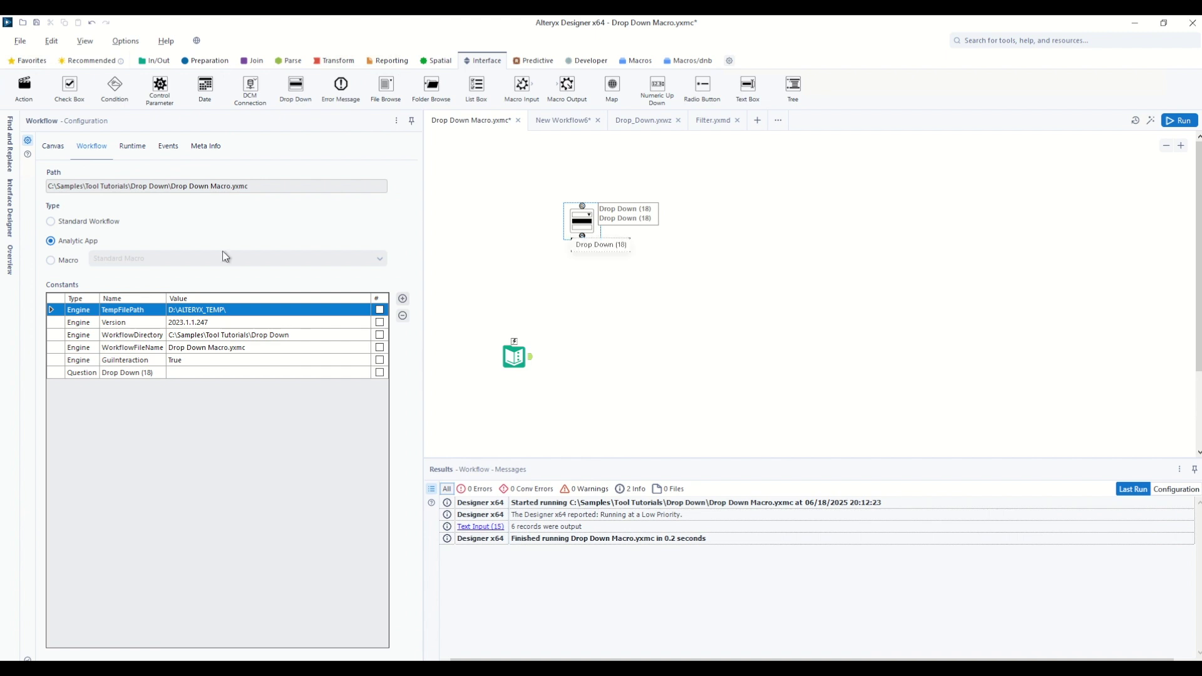
click(63, 261)
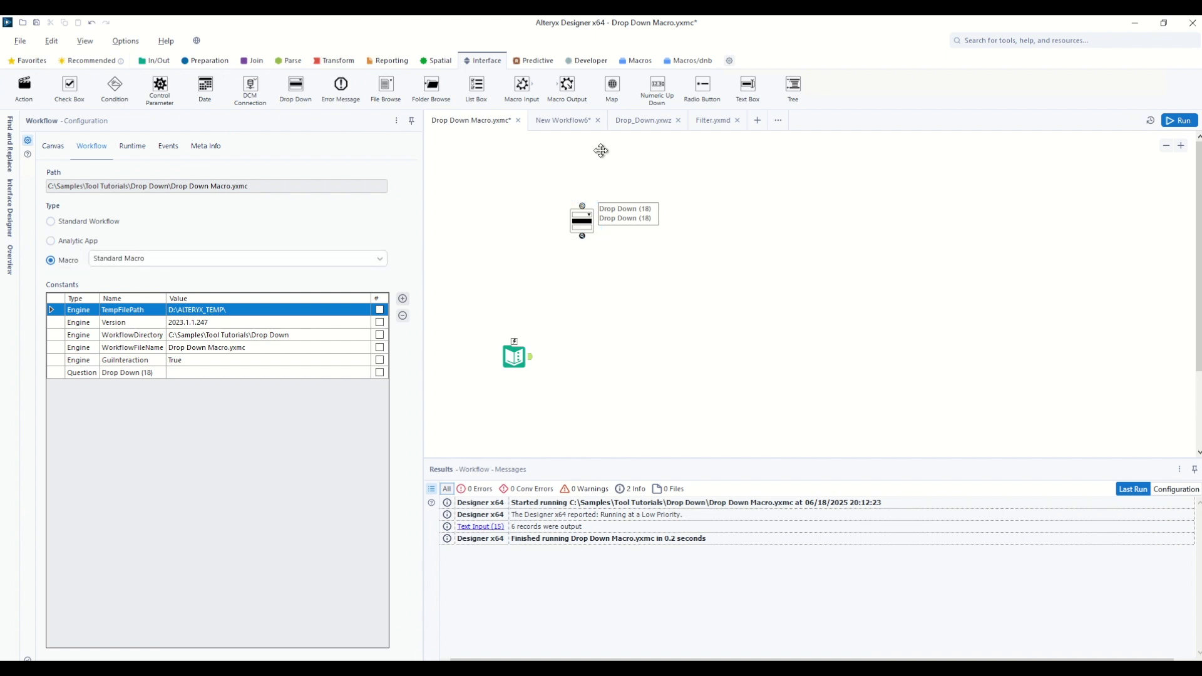
Add a Macro Output fed by the Text Input and insert a Filter tool on the connection between them.
drag(567, 84, 702, 351)
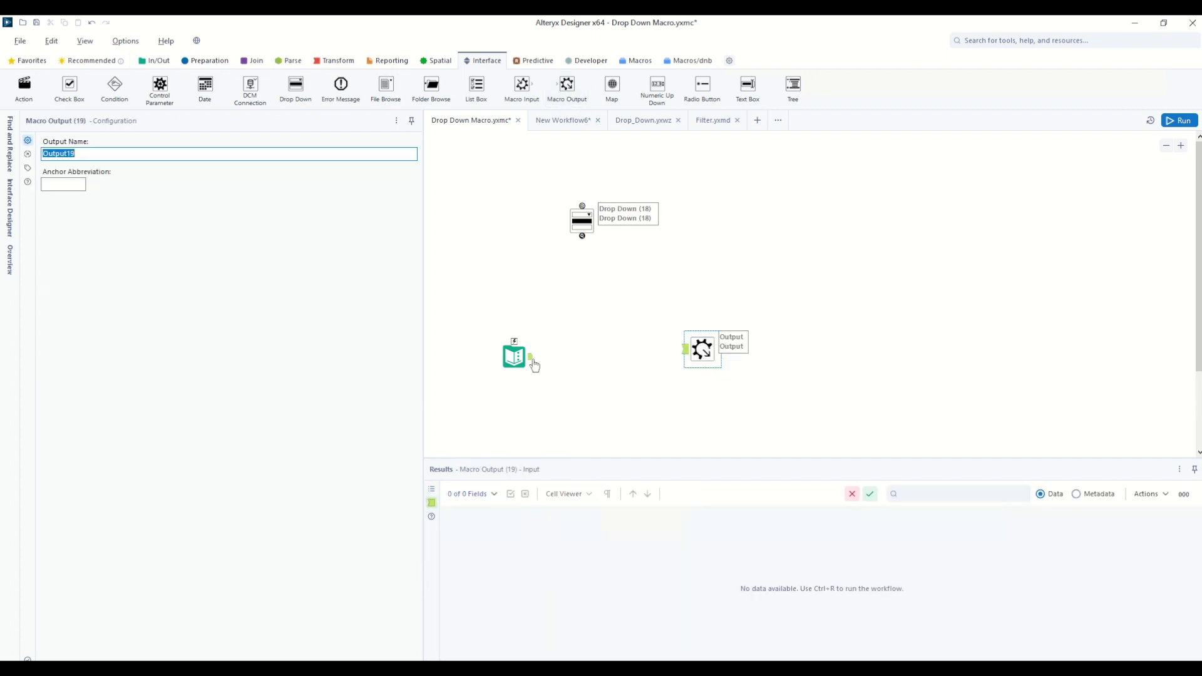
drag(531, 357, 687, 350)
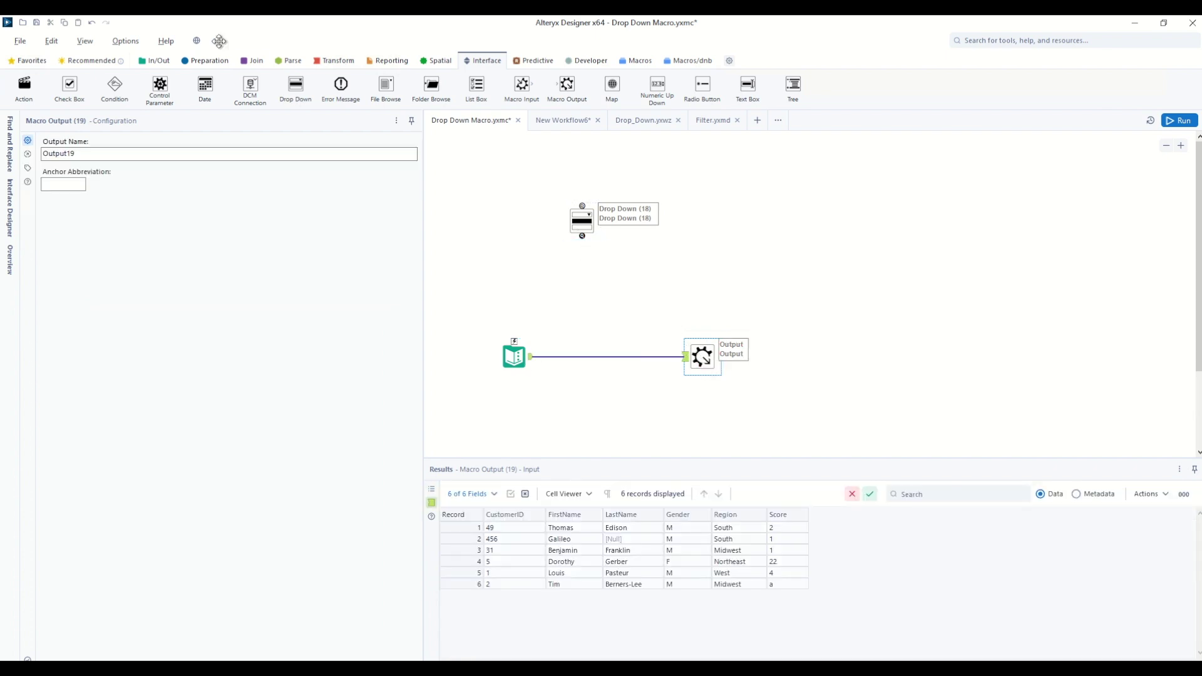
click(204, 61)
drag(115, 84, 619, 357)
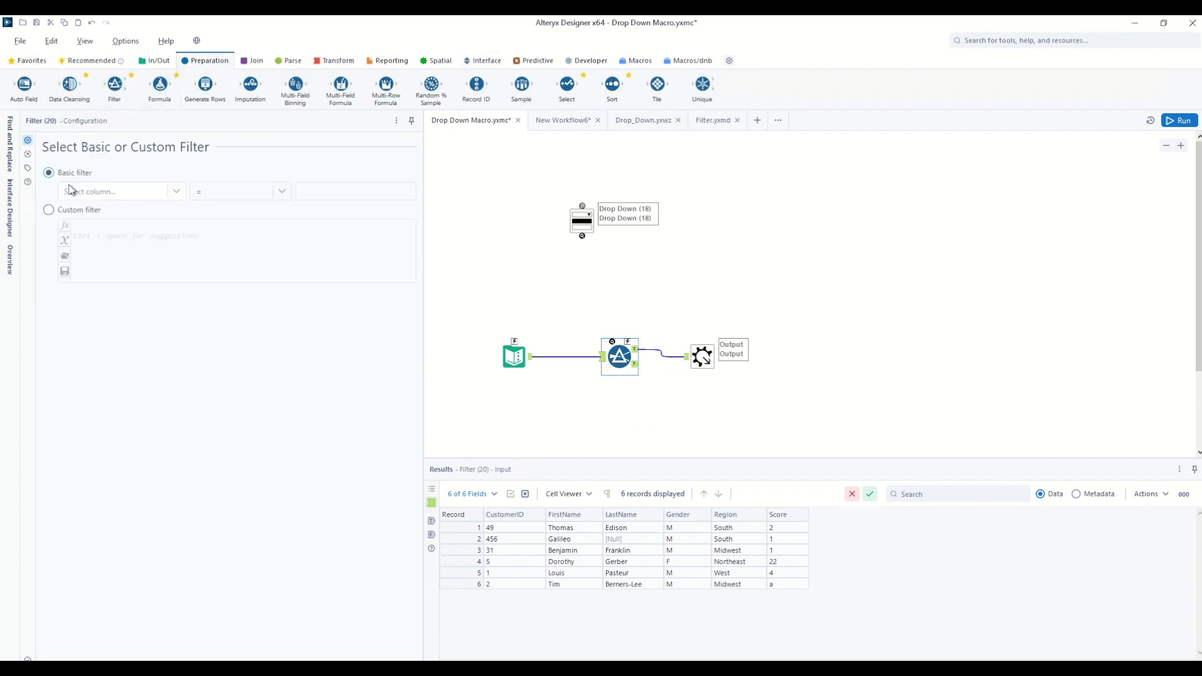
Set the Filter's basic condition to Region Equals South, run the macro and view the Filter's True output.
click(115, 193)
click(80, 259)
click(345, 194)
text(S)
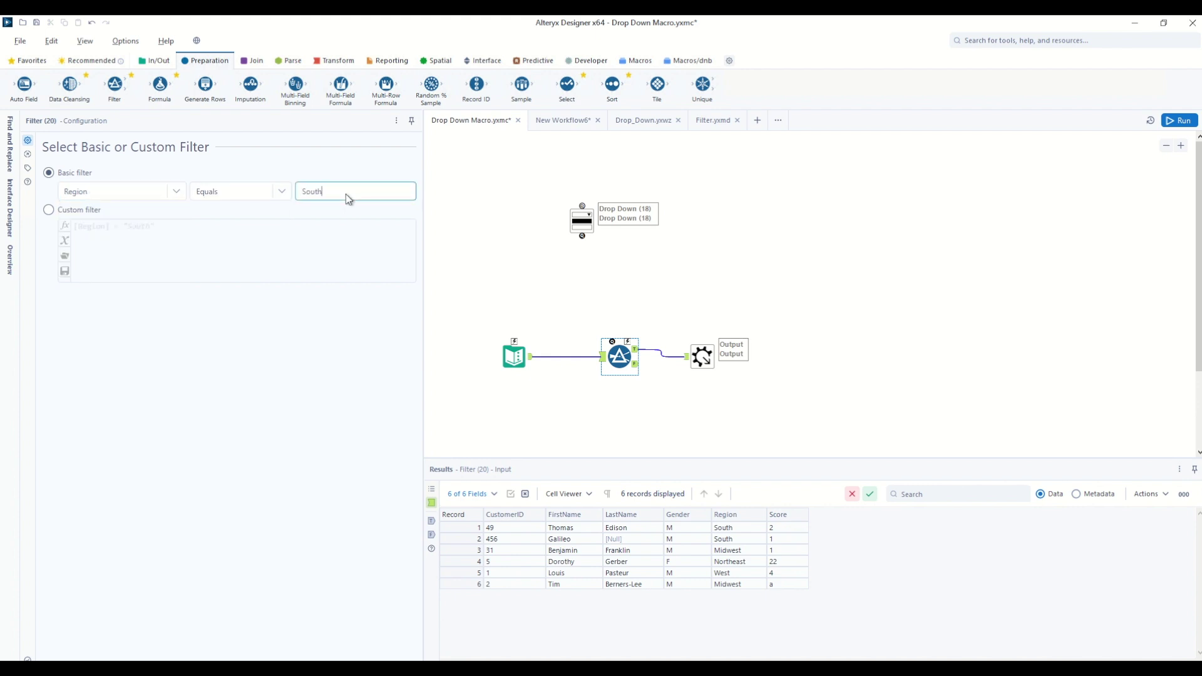
text(outh)
click(1181, 120)
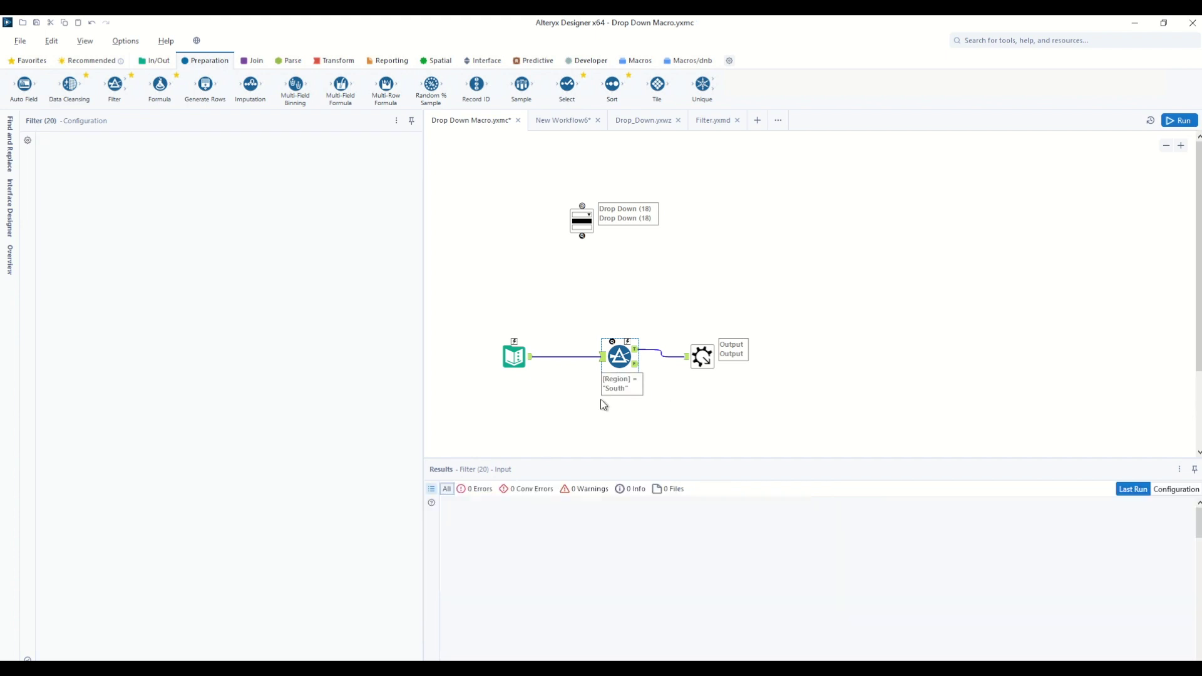
click(636, 351)
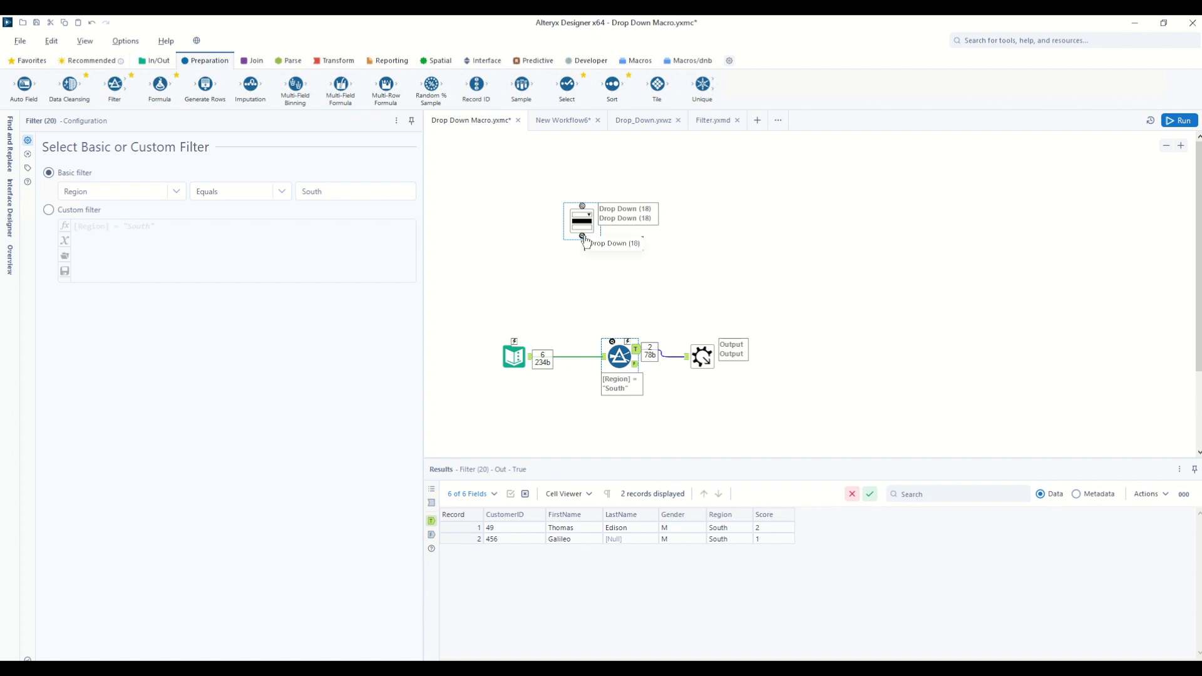
Connect the Drop Down to the Filter through an Update Value action that updates the Filter's "South" operand.
drag(586, 238, 628, 342)
click(772, 290)
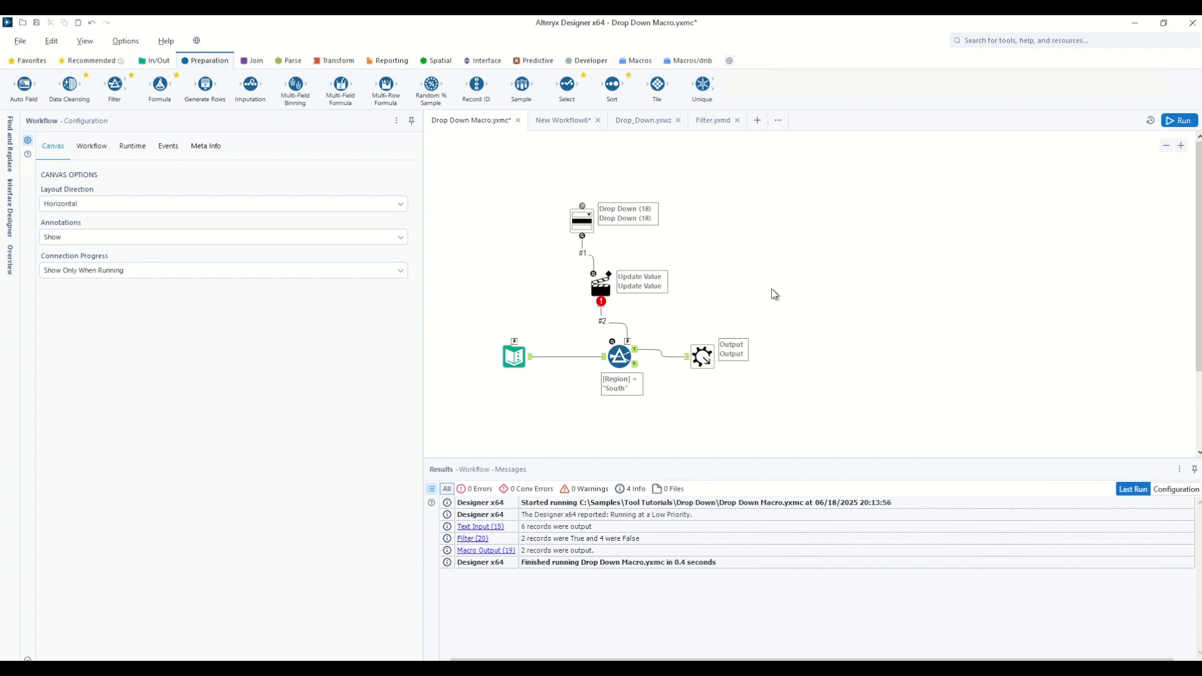
click(601, 290)
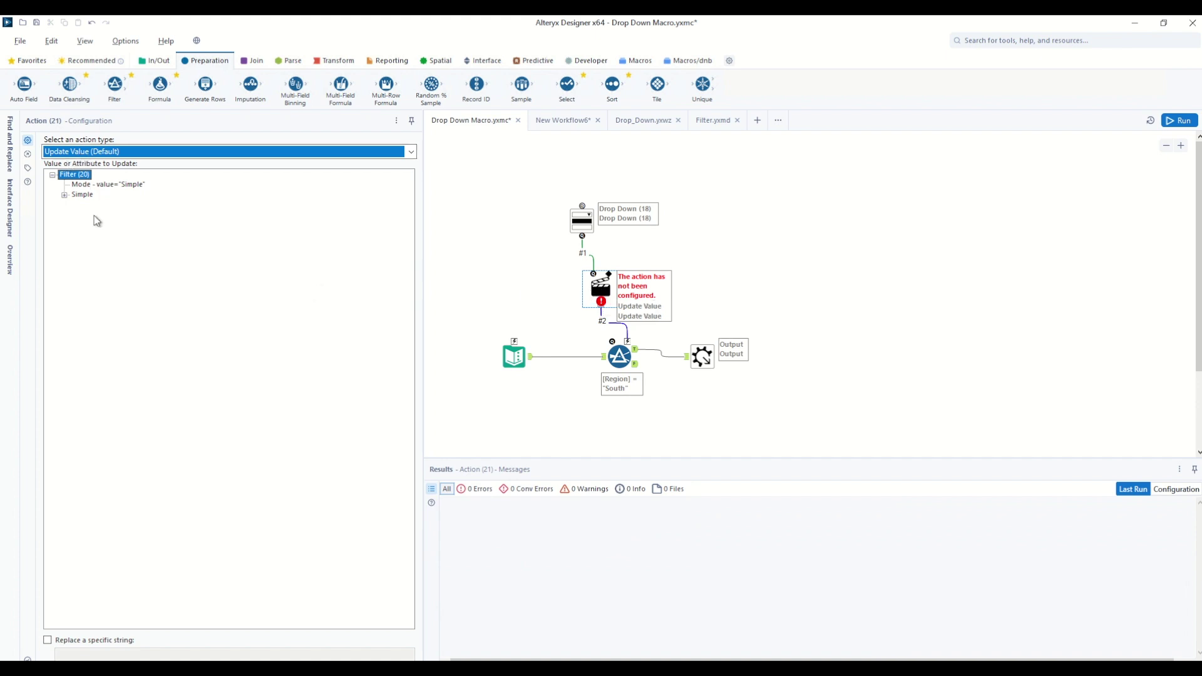
click(64, 194)
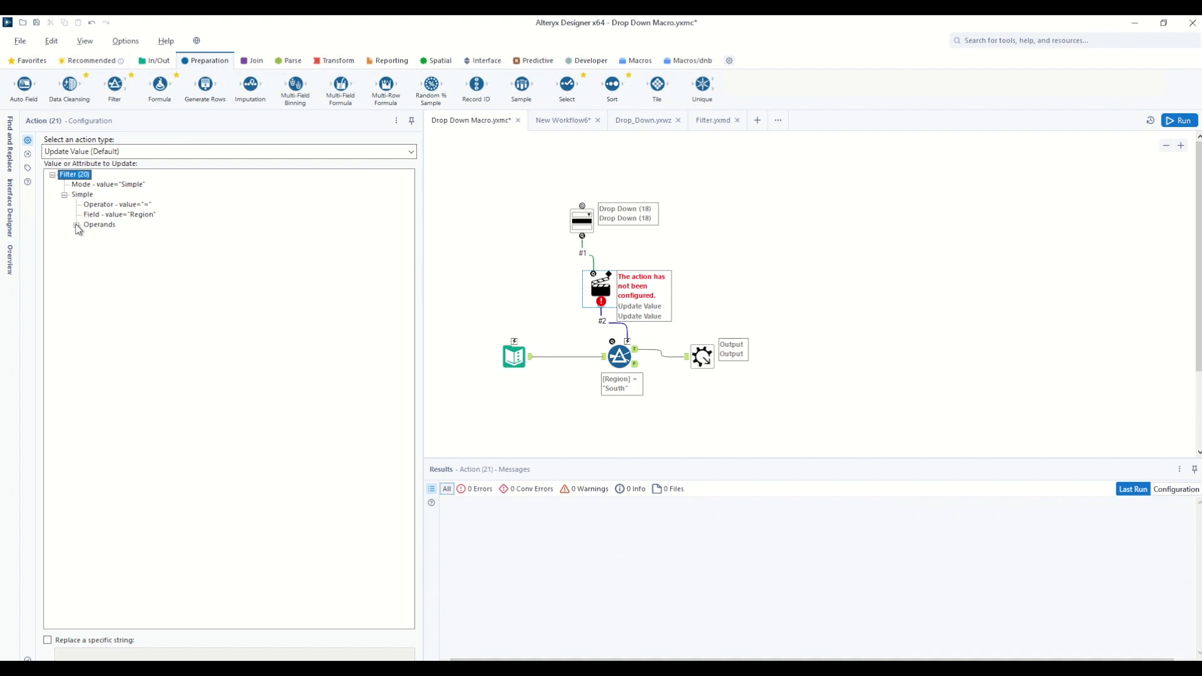
click(75, 225)
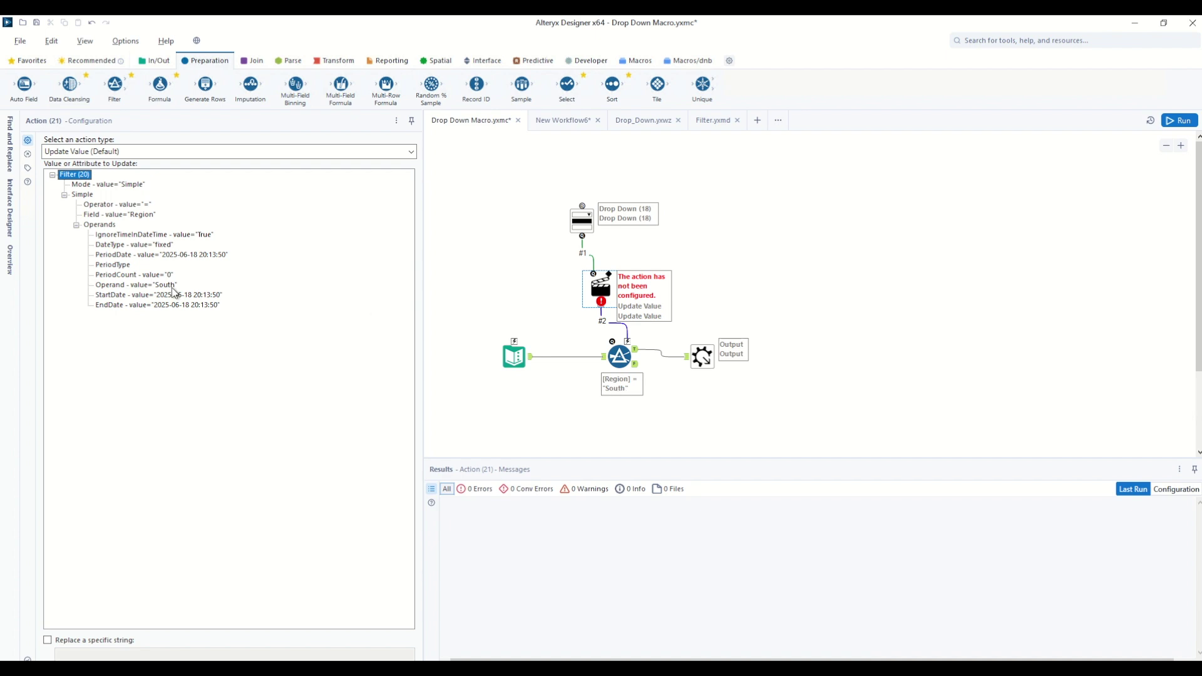
click(151, 285)
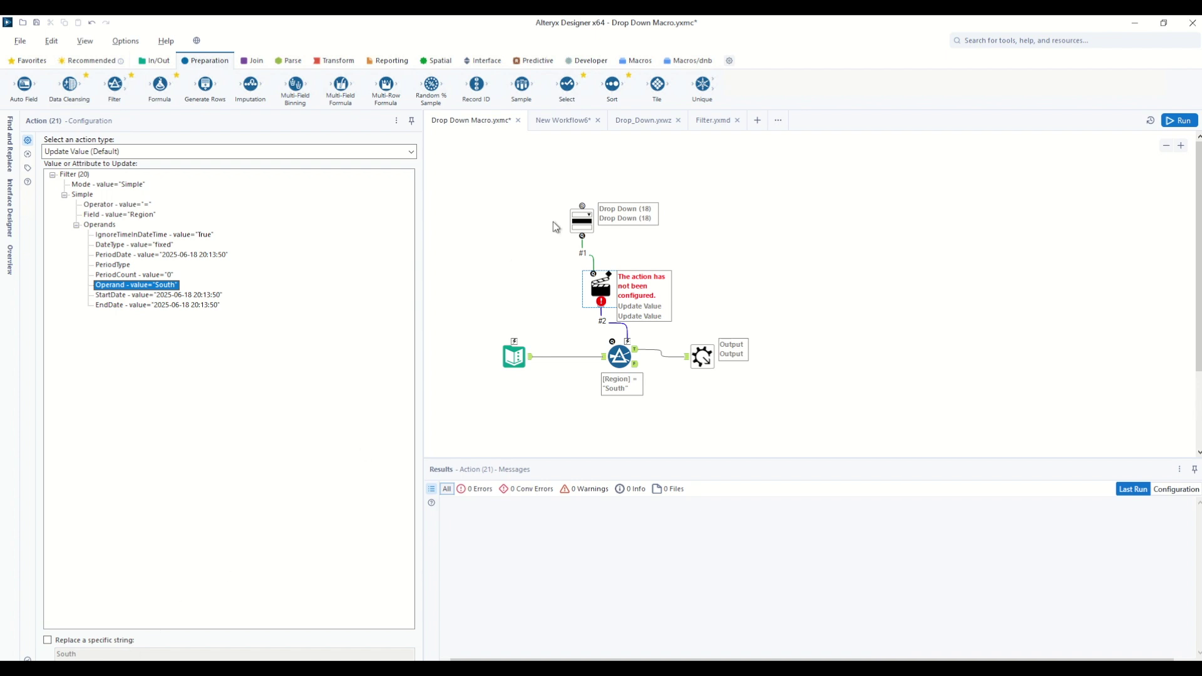
Set the Drop Down's list values to be manually set as Name:Value pairs, one per line.
click(584, 214)
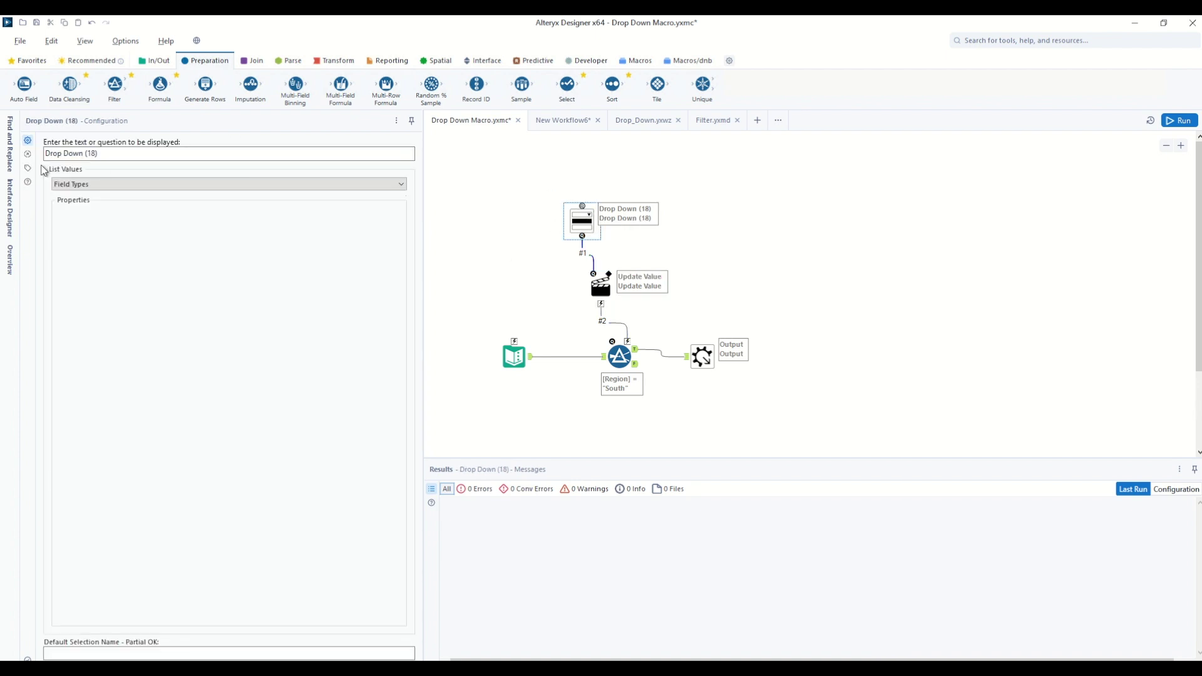
click(73, 185)
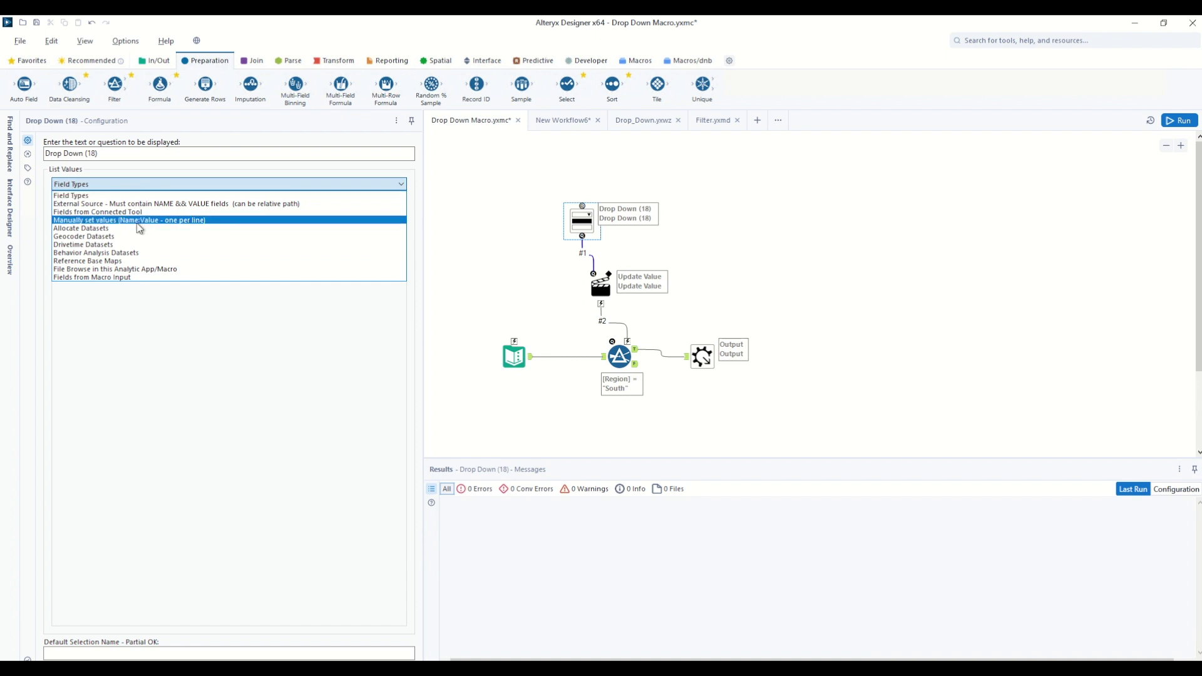
click(137, 221)
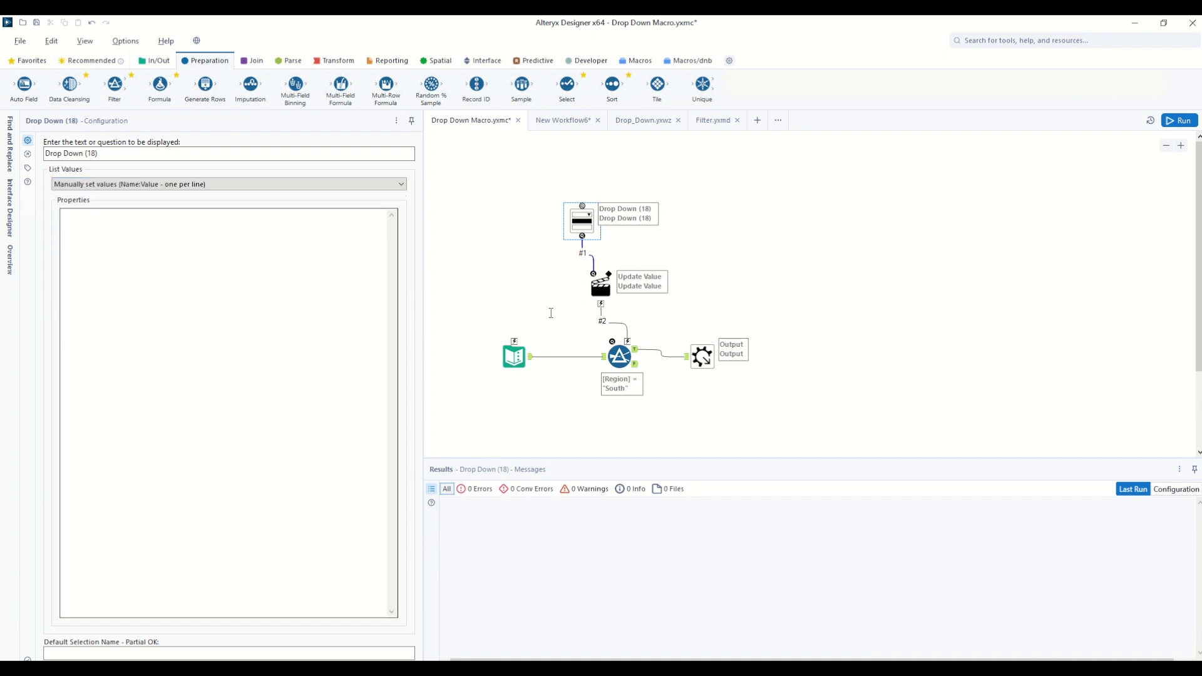
Copy the Region values from the Text Input into the Drop Down's list as S:South, Midwest, Northeast and West.
click(533, 362)
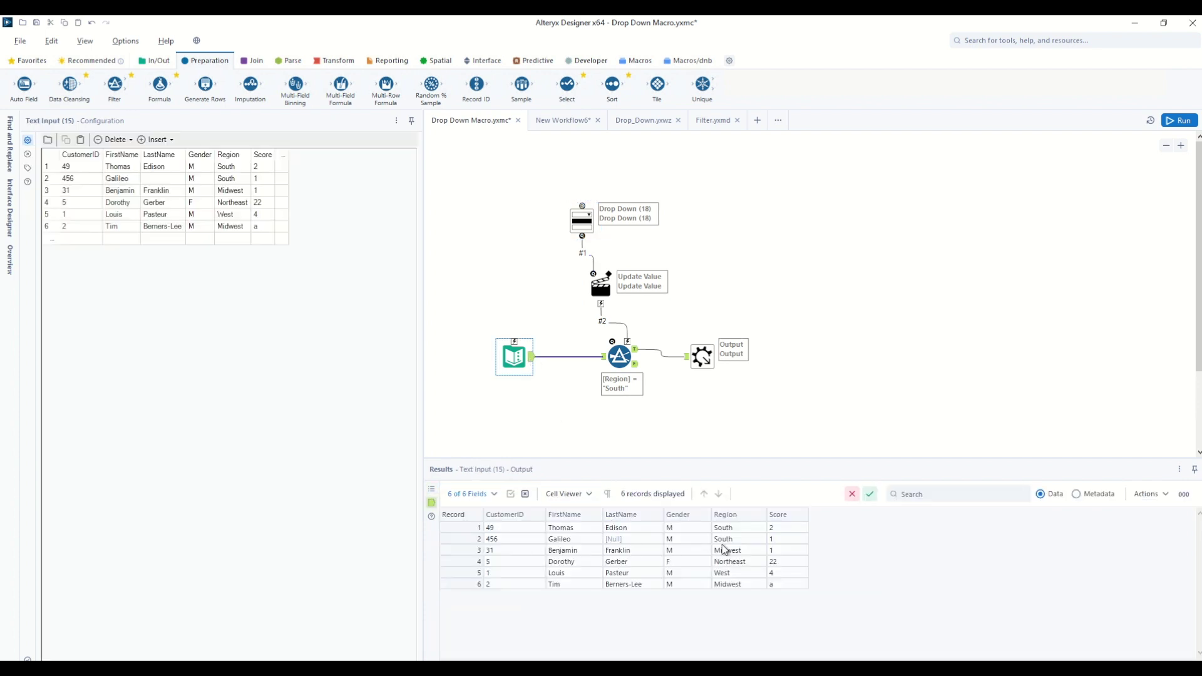
drag(725, 540, 733, 581)
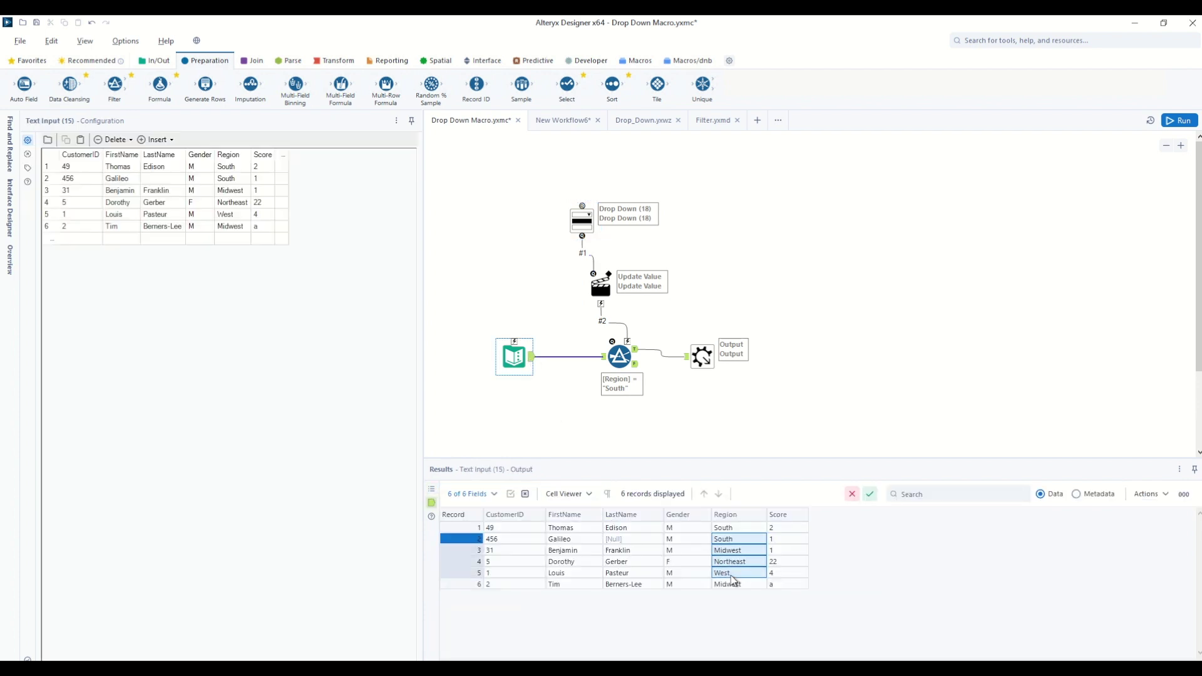
click(601, 287)
click(575, 218)
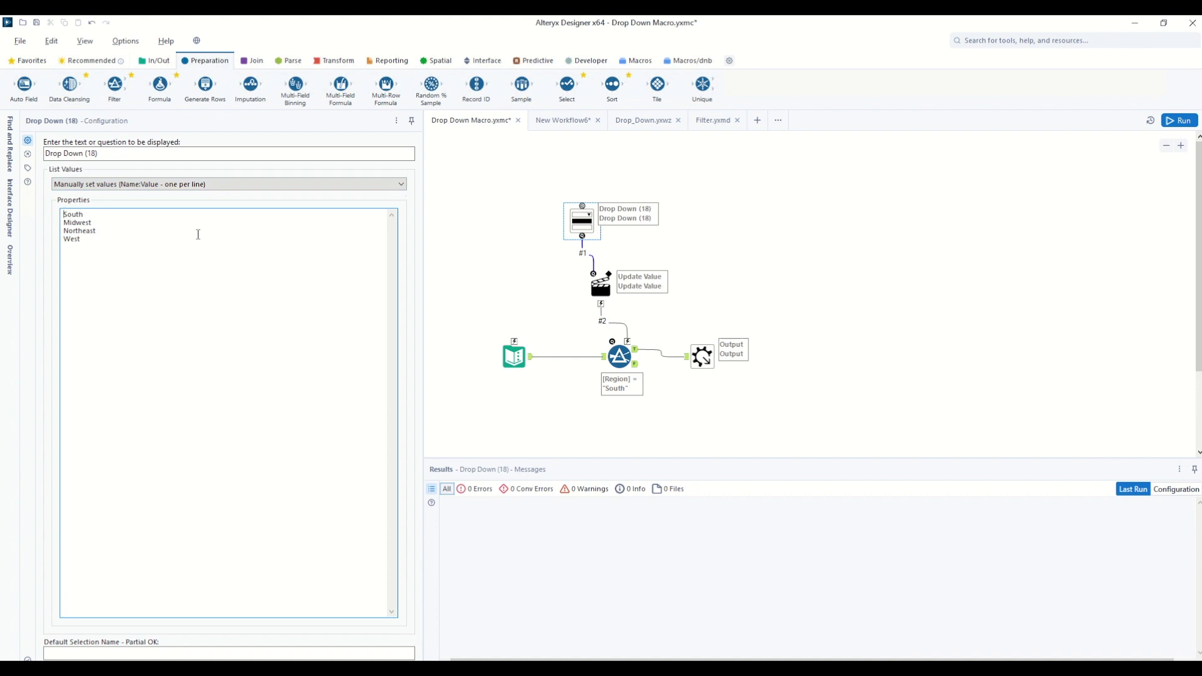
text(S)
Save the macro, switch to New Workflow6 and acknowledge the refresh of the Drop Down Macro.
click(943, 290)
key(ctrl+r)
key(ctrl+s)
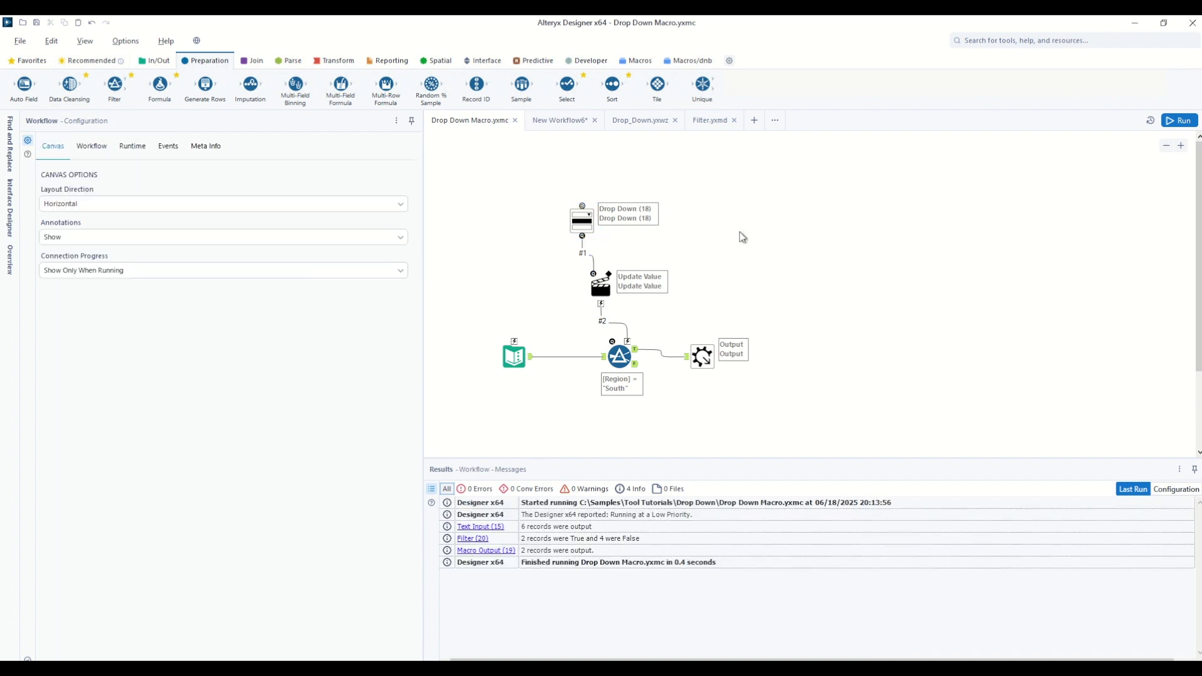
click(572, 121)
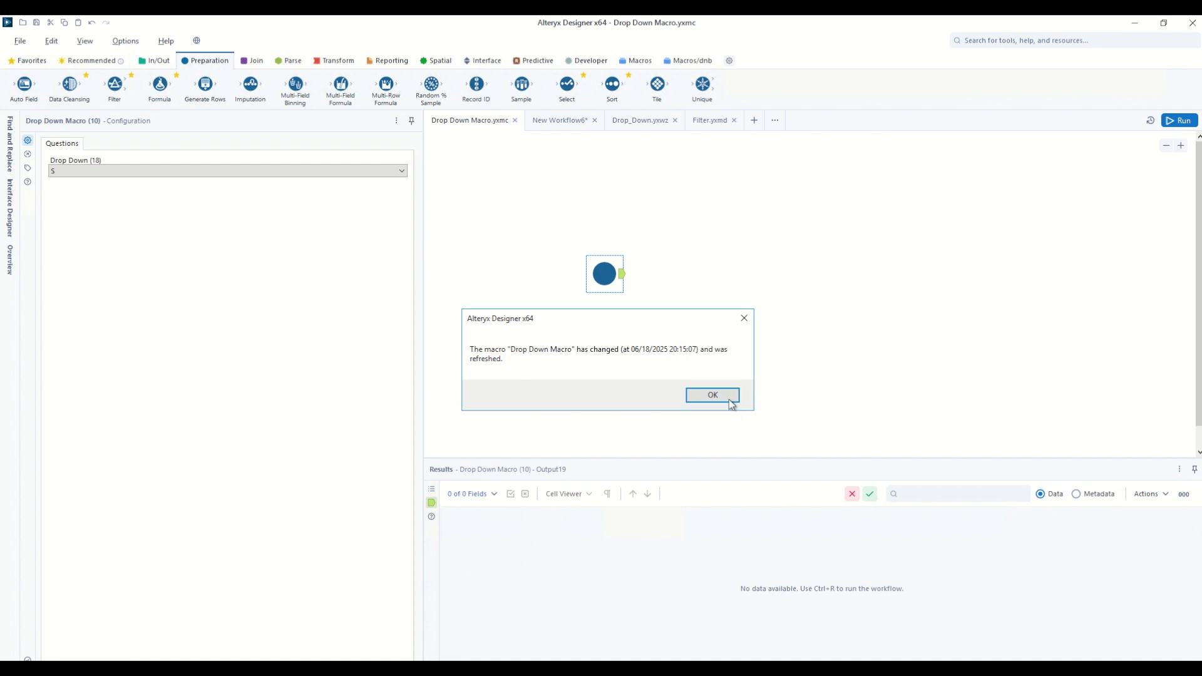
click(713, 395)
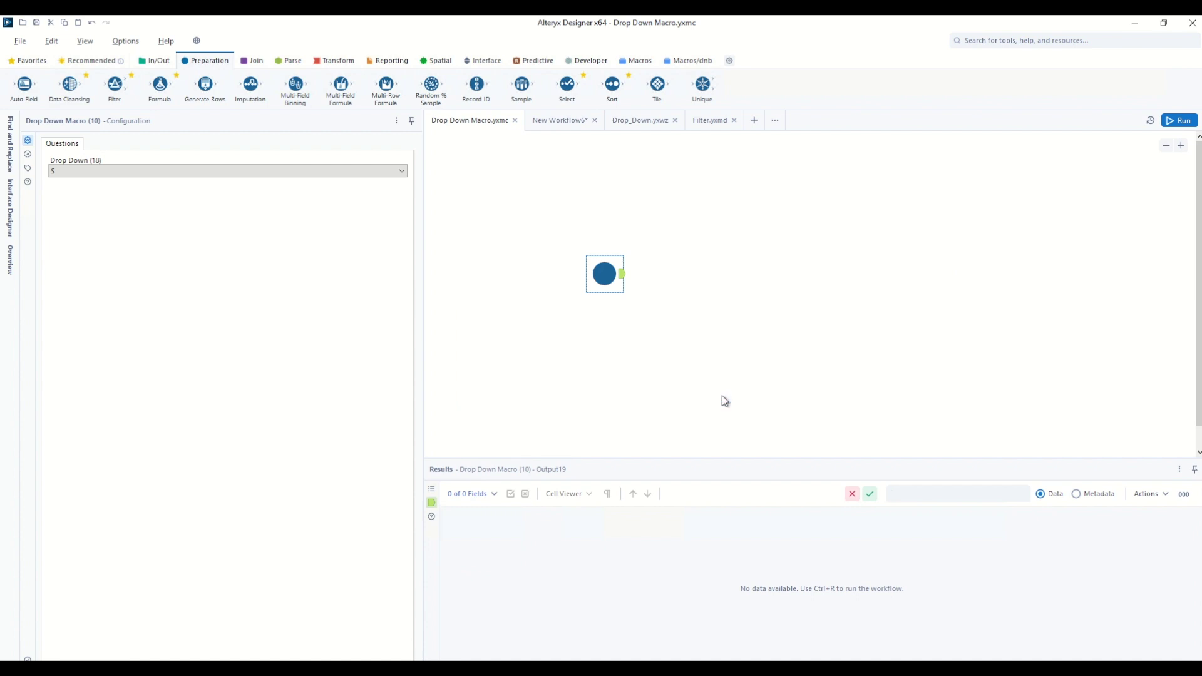
Run New Workflow6 with S chosen in the macro's drop-down and view the macro's output.
click(170, 171)
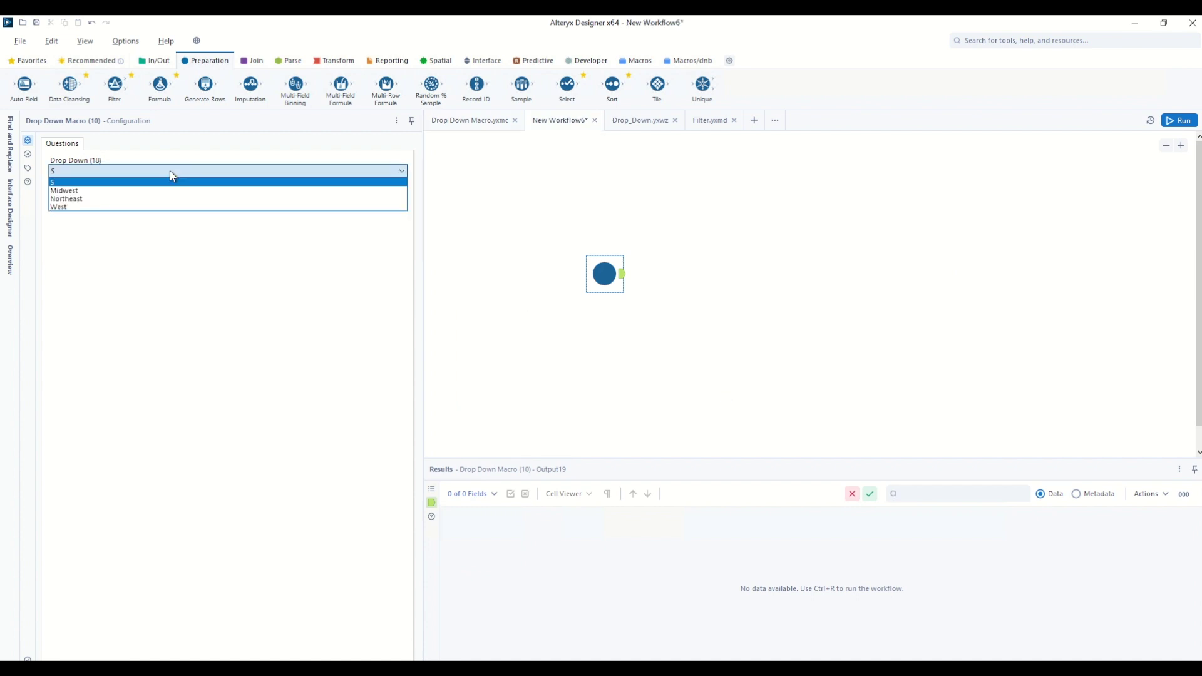
click(128, 188)
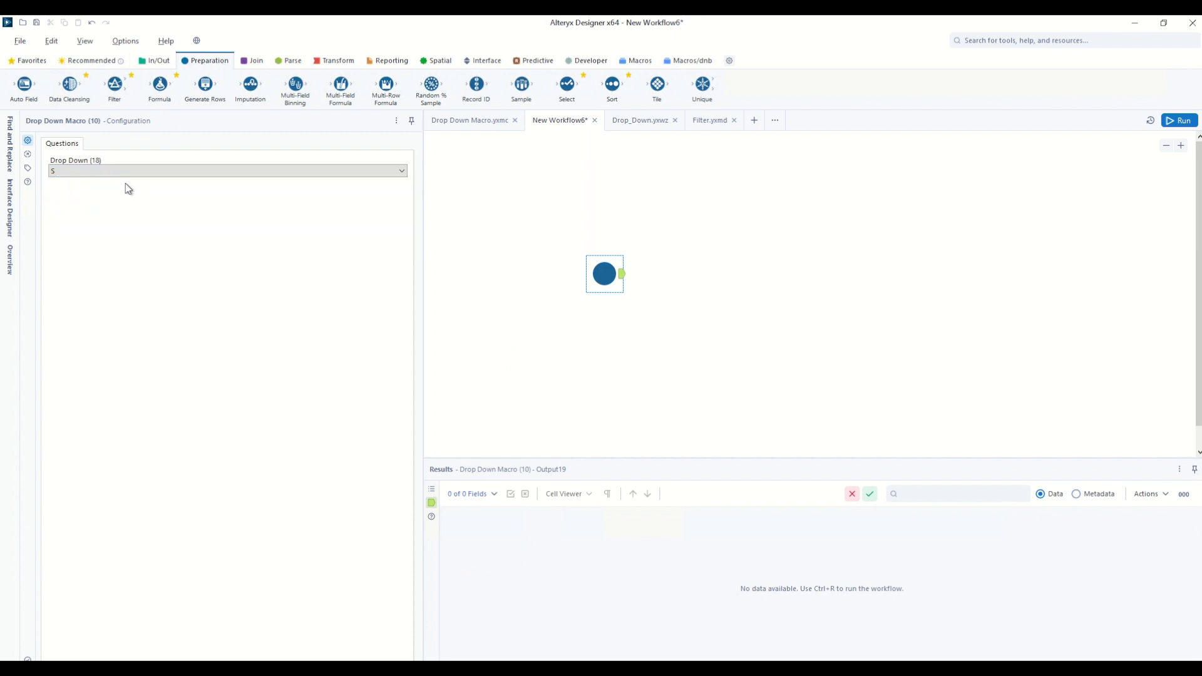
click(1186, 124)
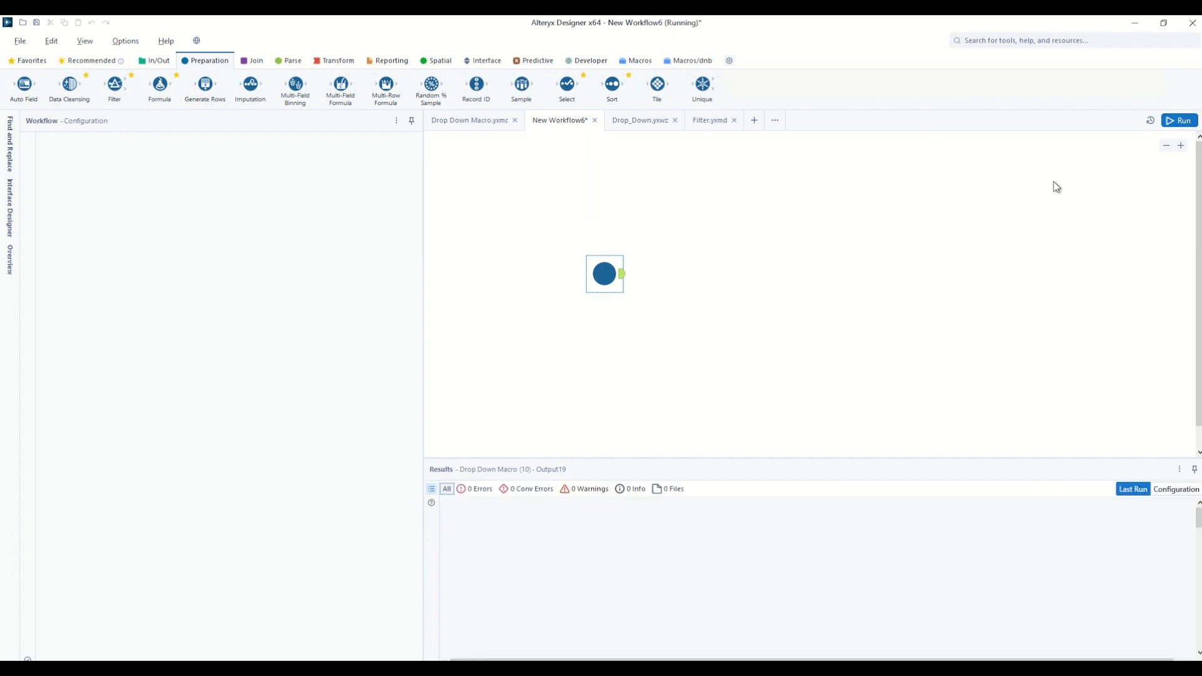
click(611, 275)
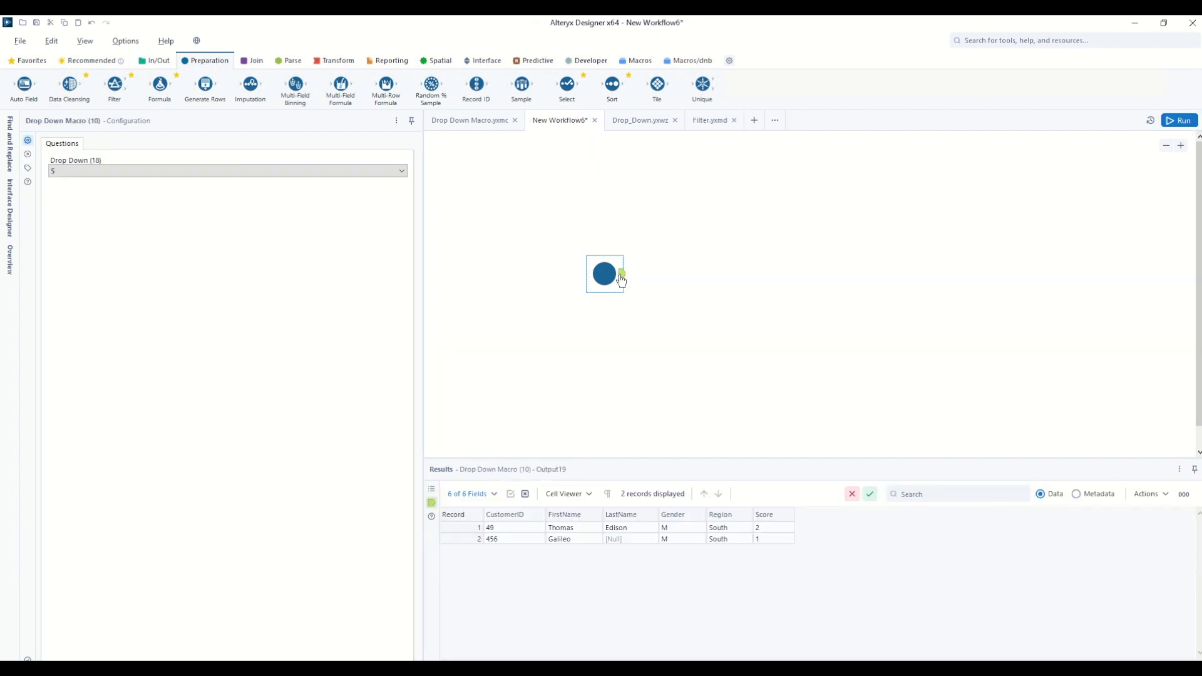
Choose West in the macro's drop-down and run the workflow again to view the filtered records.
click(88, 171)
click(67, 199)
click(1194, 123)
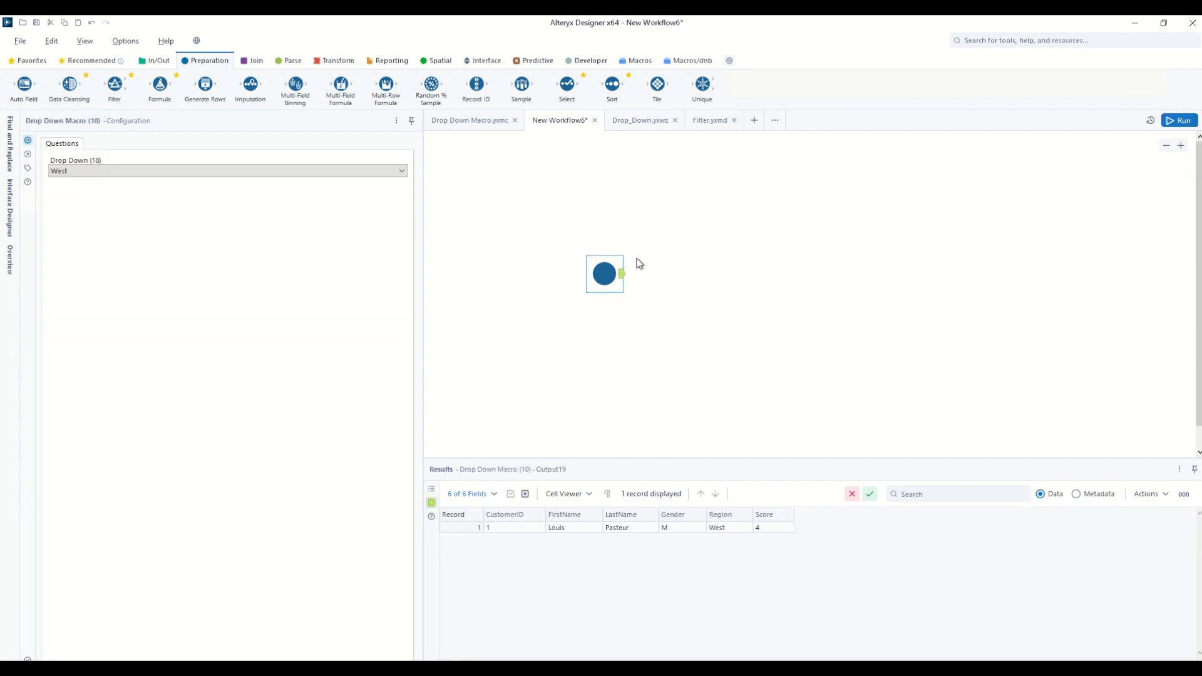
Return to the Drop Down Macro workflow and move the Drop Down and its Update Value action directly above the Filter.
click(470, 123)
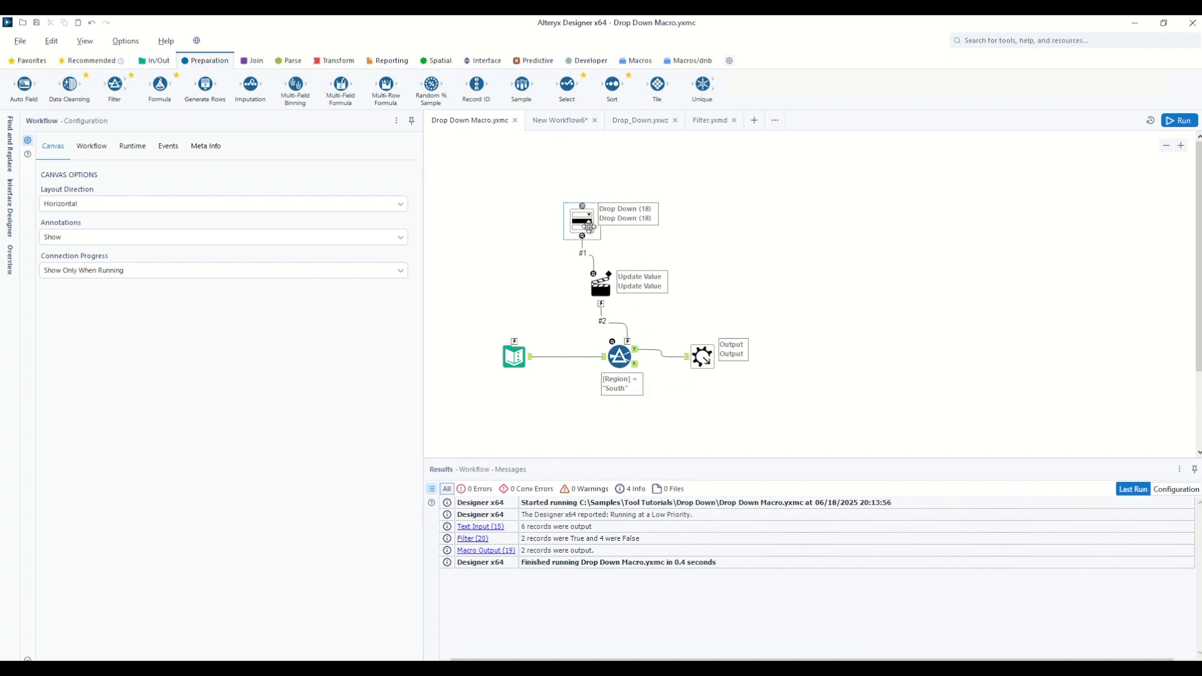
click(583, 221)
drag(648, 313, 572, 199)
drag(603, 227, 642, 229)
drag(667, 286, 660, 286)
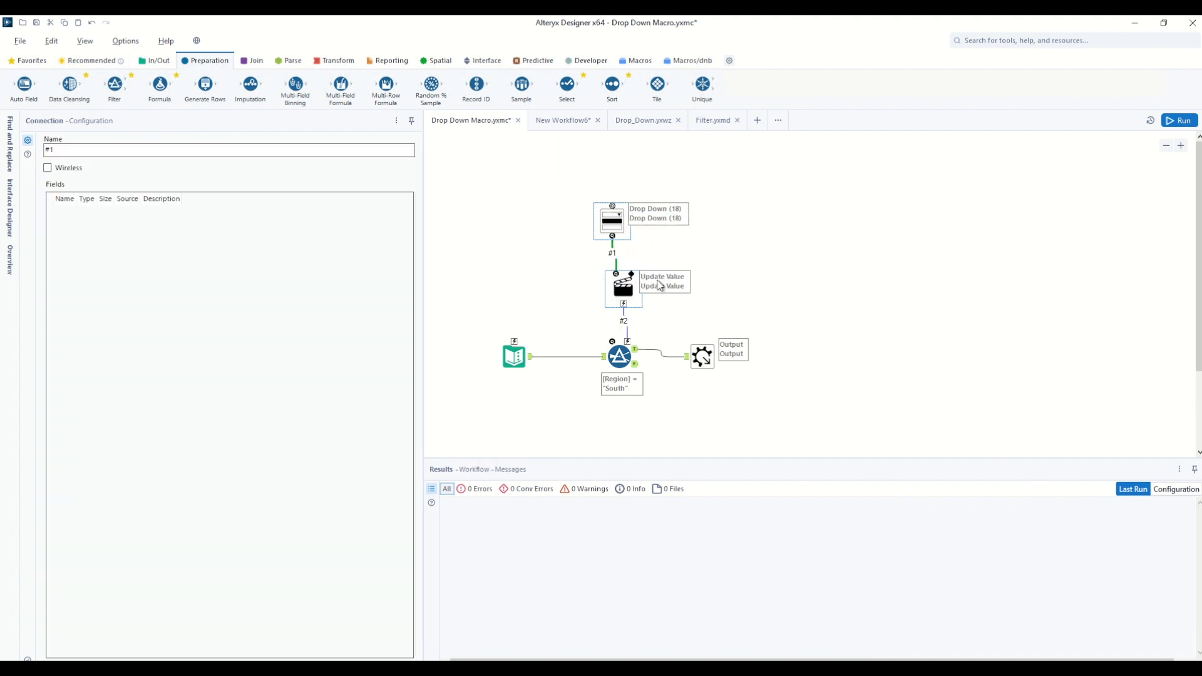
Move the Update Value action aside and connect the Drop Down directly to the Filter's question anchor.
click(629, 293)
click(631, 236)
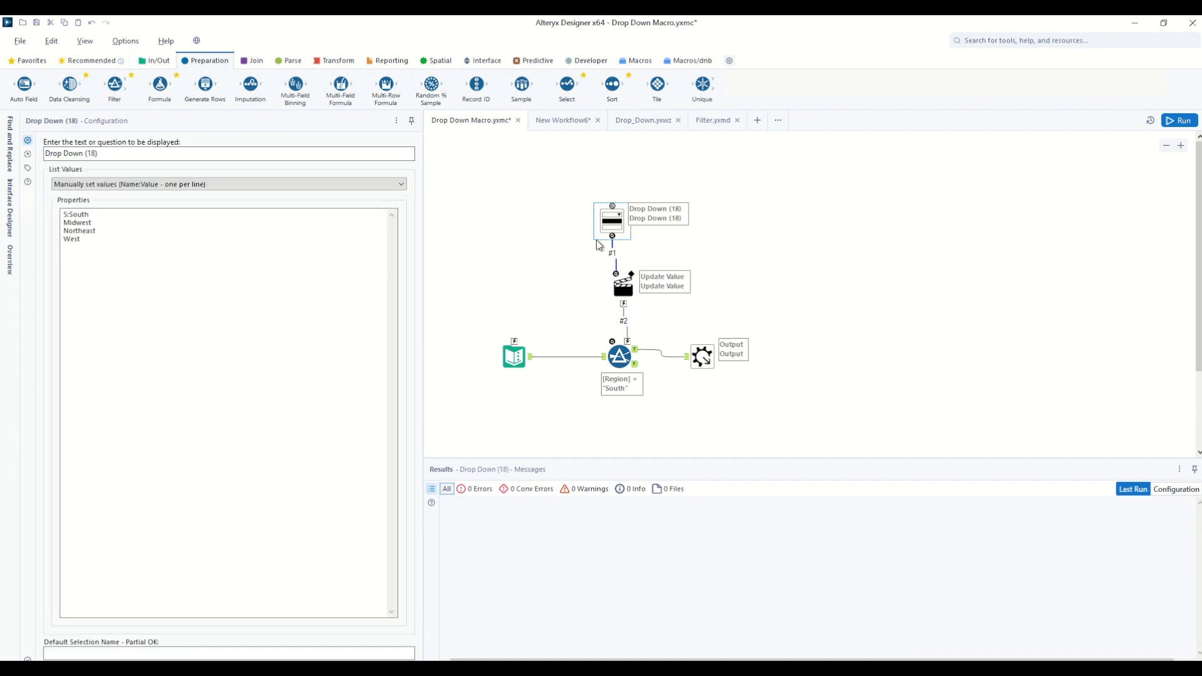
drag(623, 286, 687, 287)
drag(612, 236, 612, 342)
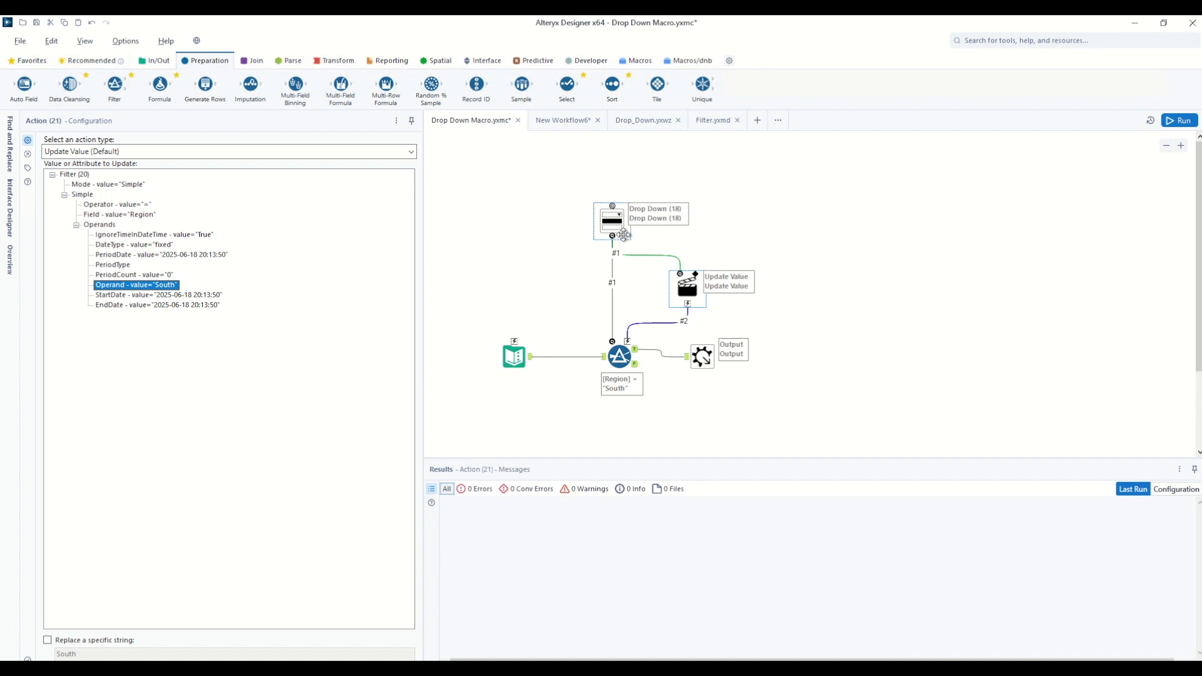
Move the Drop Down, action, Filter and Macro Output farther from the Text Input and view the Text Input's output.
drag(770, 396, 784, 219)
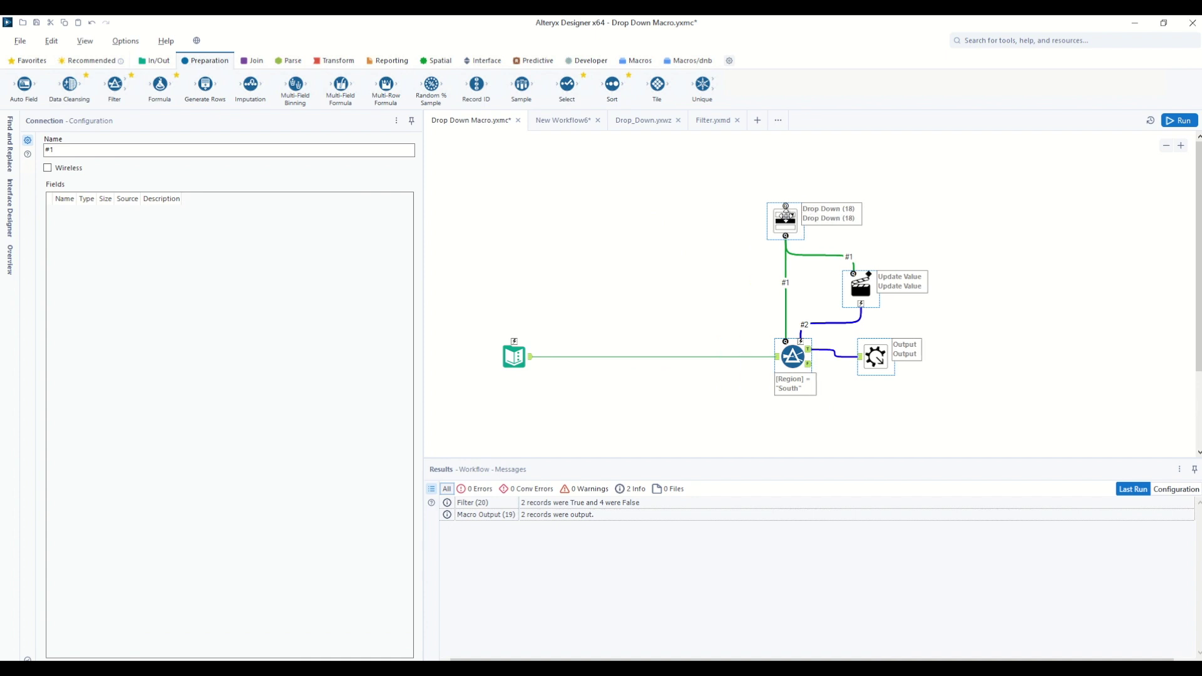
click(527, 357)
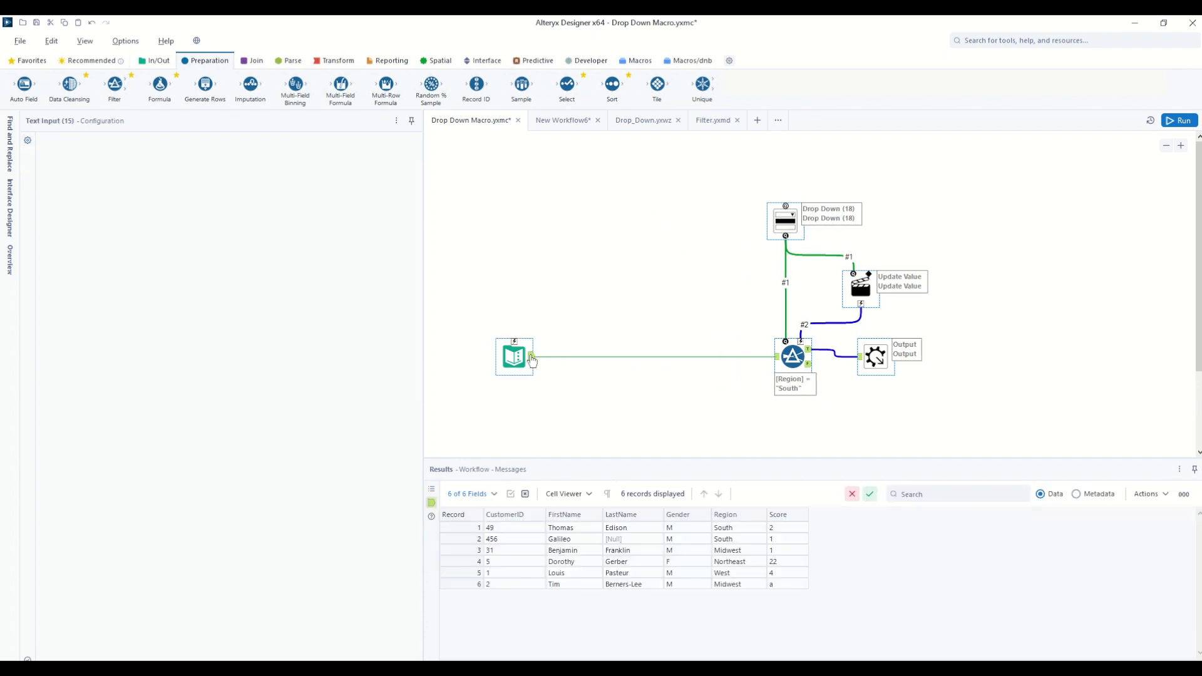
Add a Summarize tool to the Text Input's output that groups by Region and counts Region.
drag(730, 528, 736, 586)
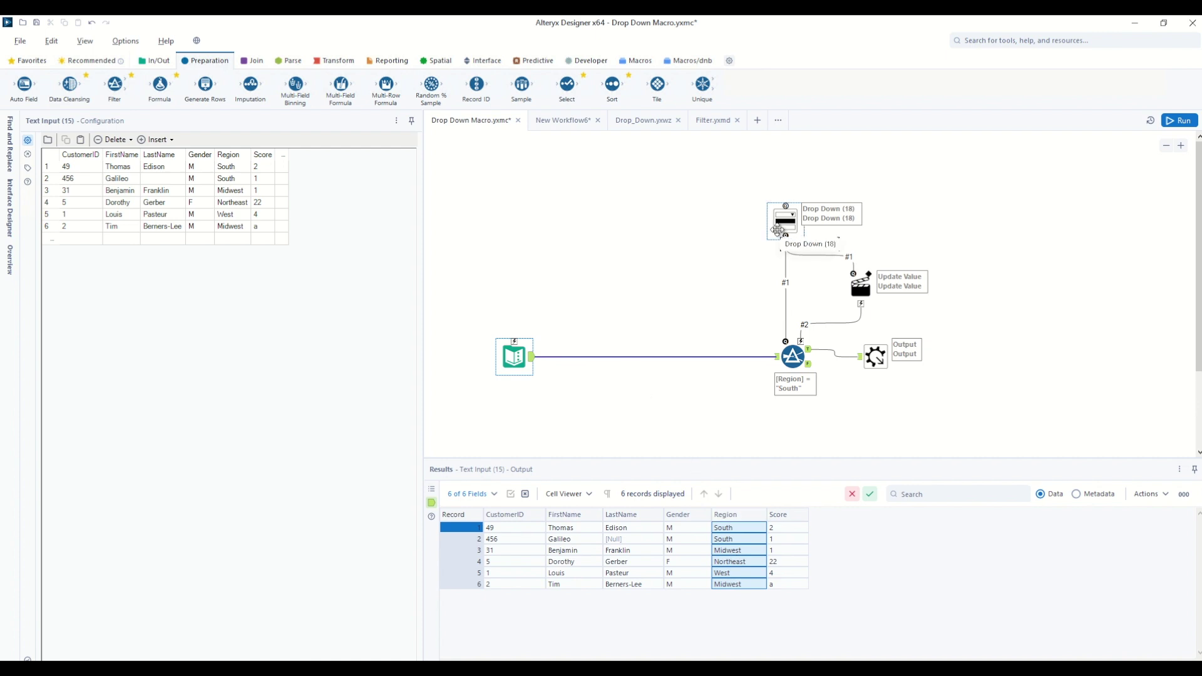
click(334, 60)
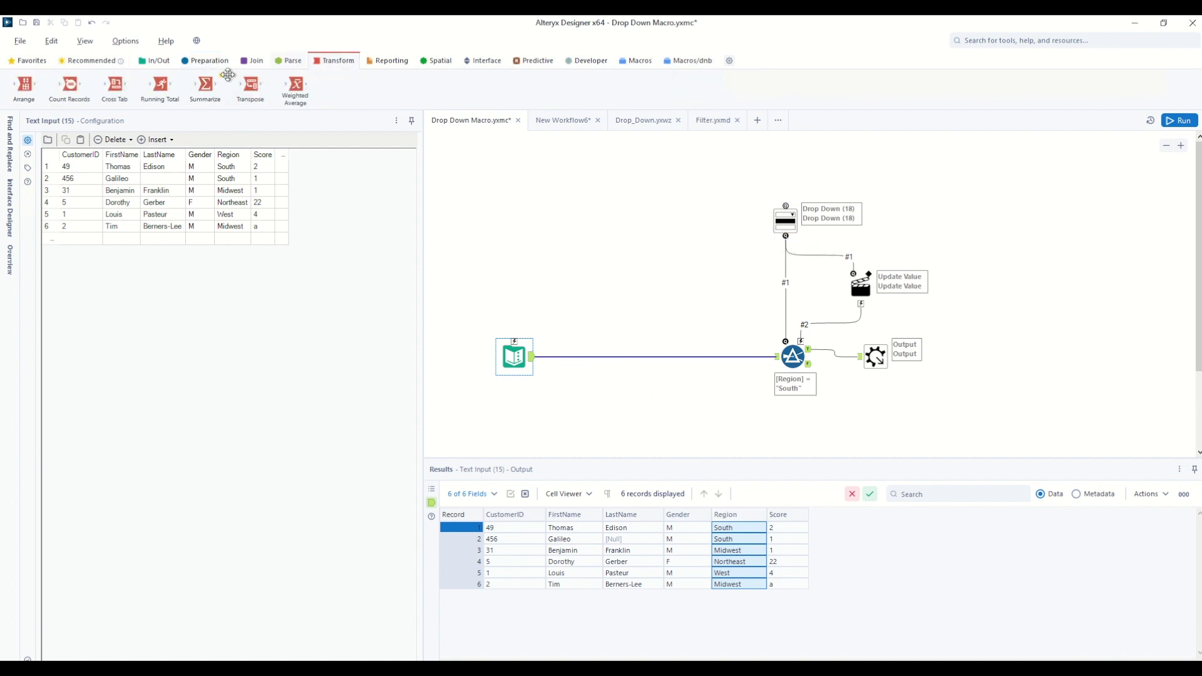
drag(205, 84, 558, 259)
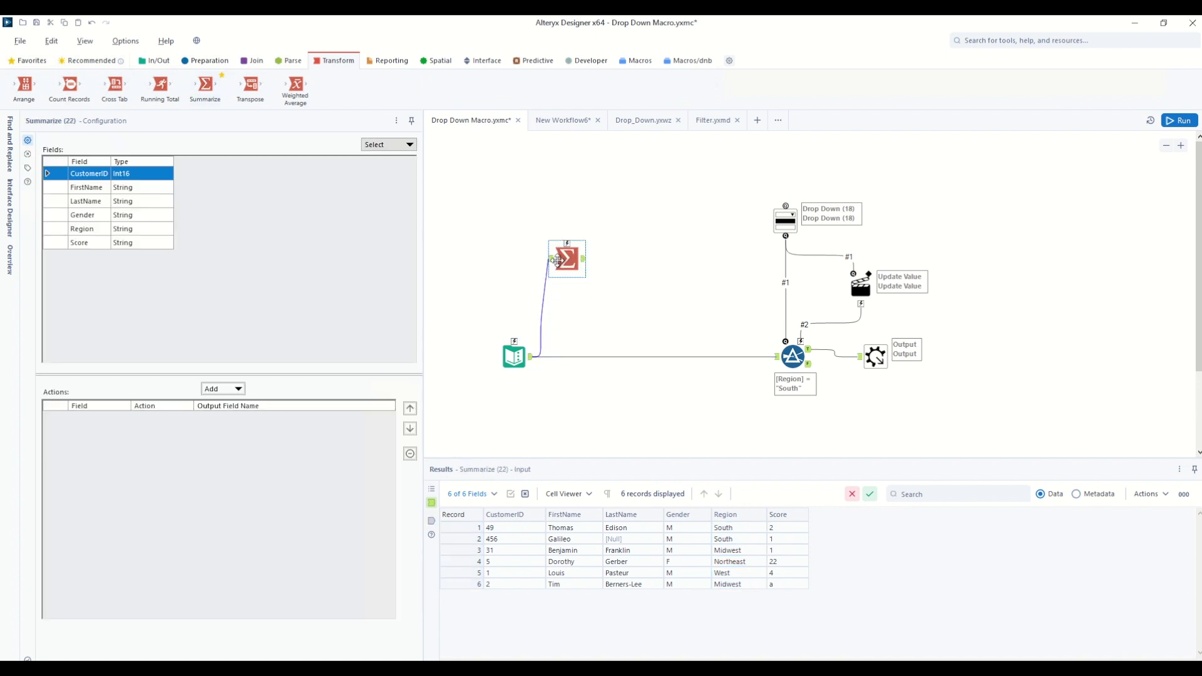
click(97, 230)
click(229, 406)
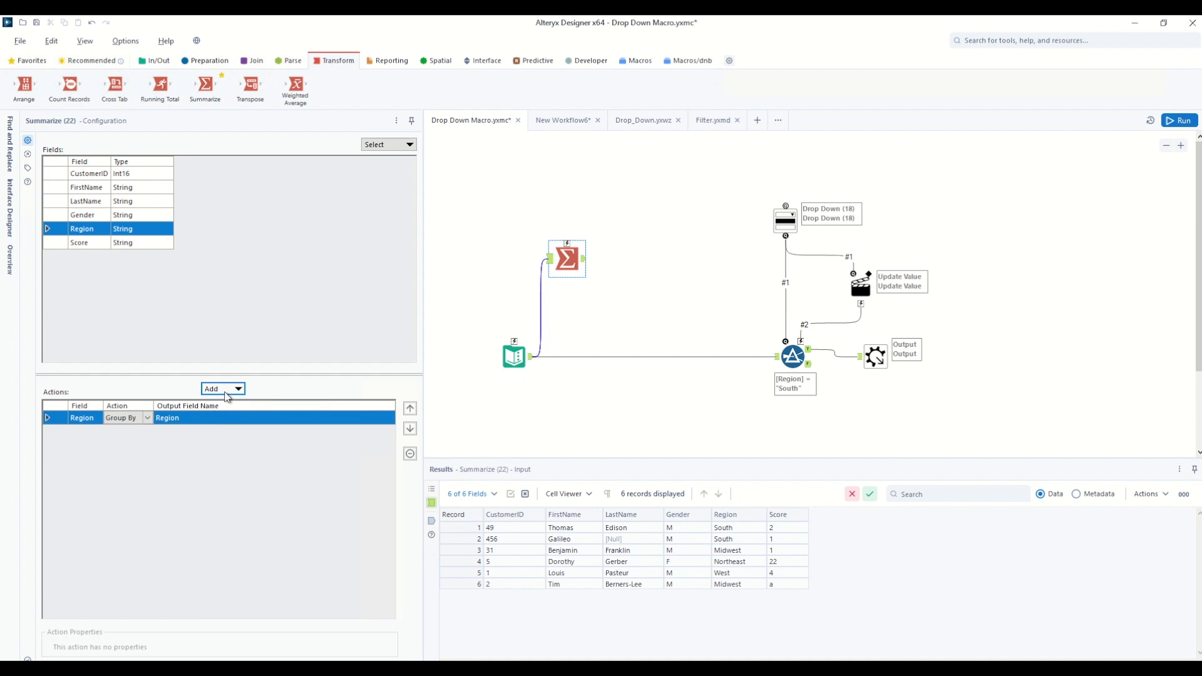
click(225, 389)
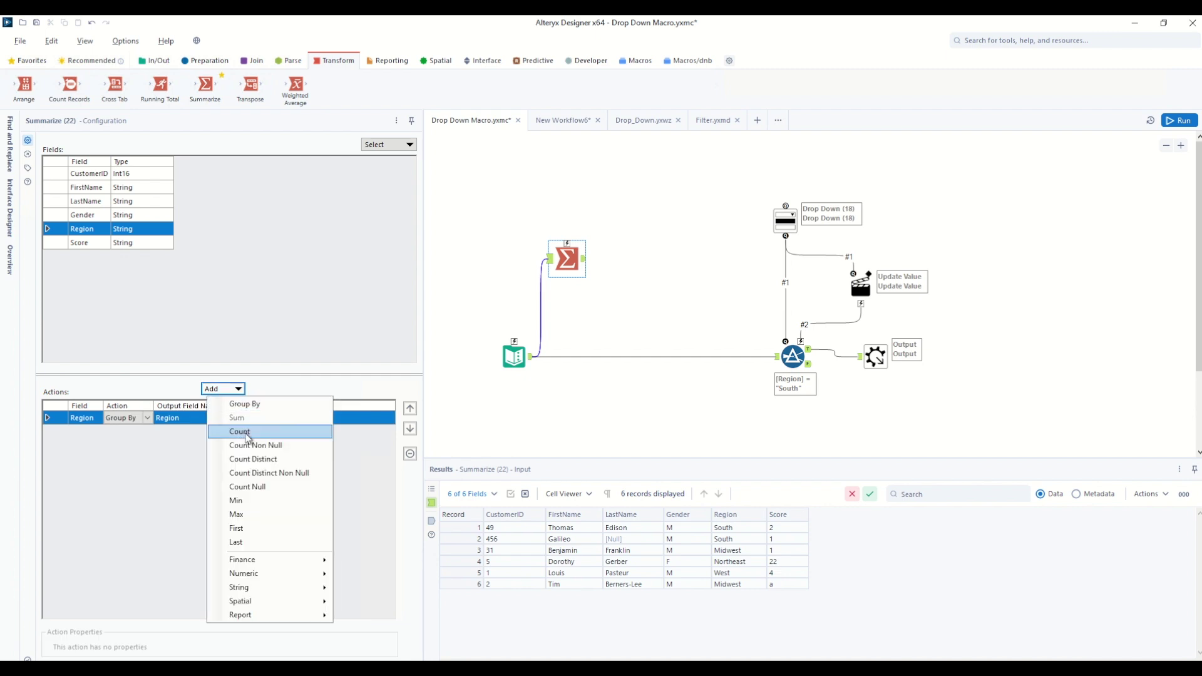
click(248, 432)
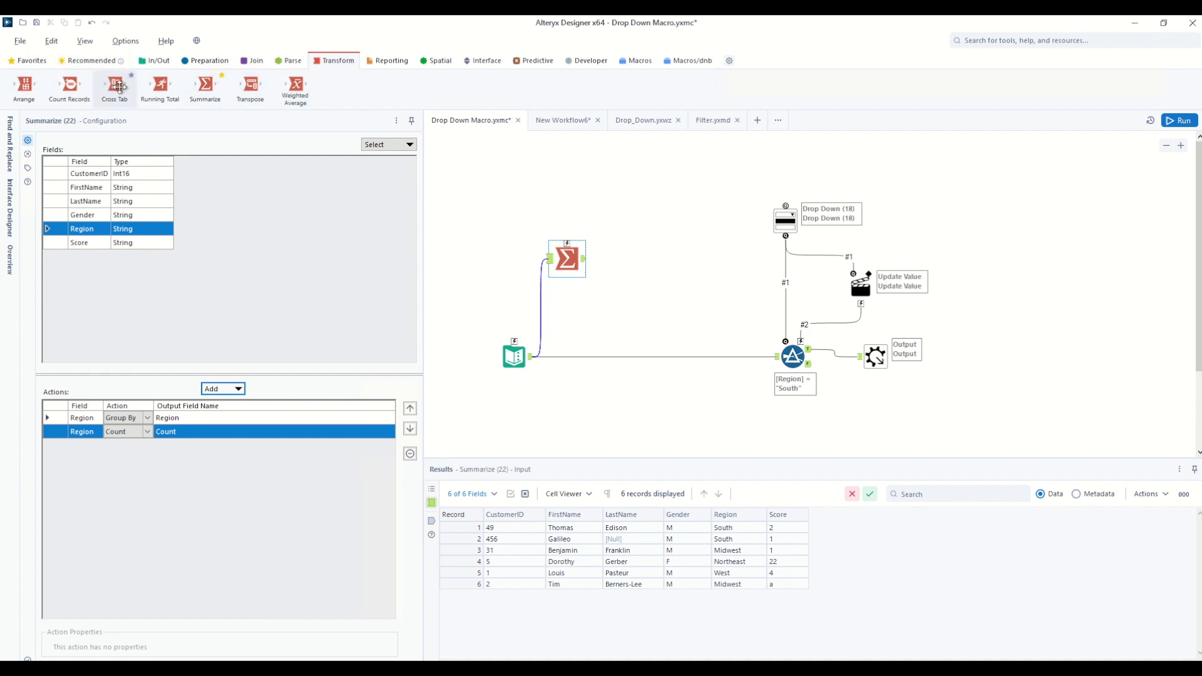
Add a Cross Tab after the Summarize with Region as headers and summed Count as values, and run it to compare both tools' outputs.
drag(114, 85, 621, 258)
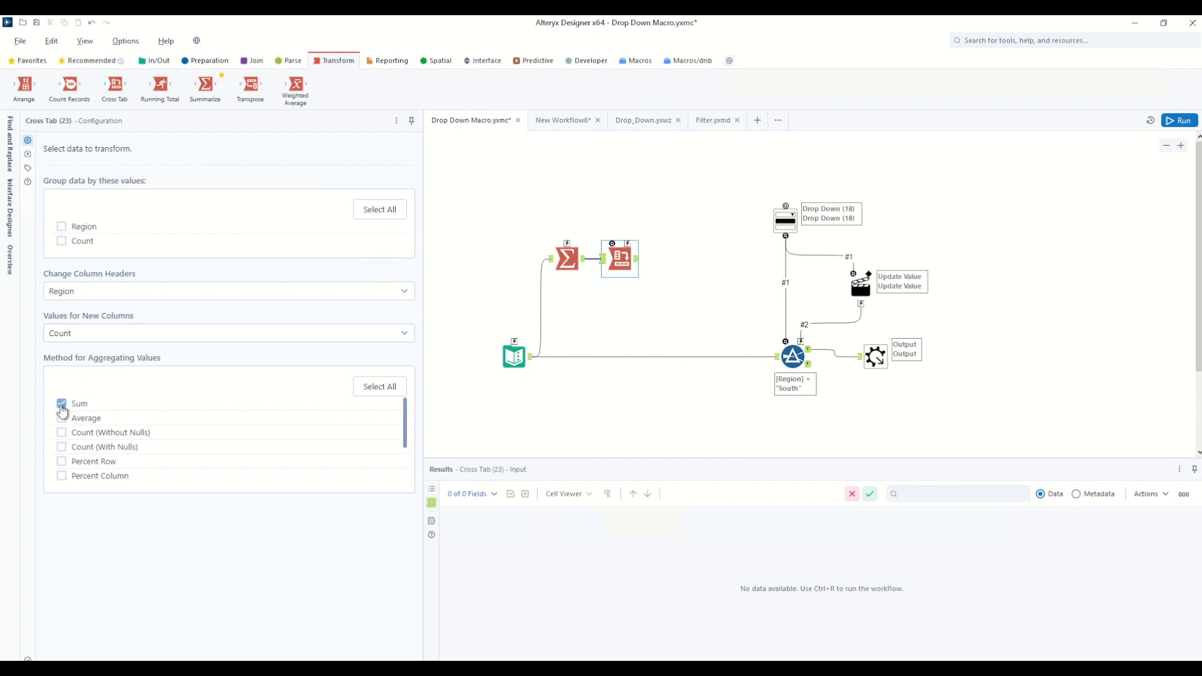
click(1180, 121)
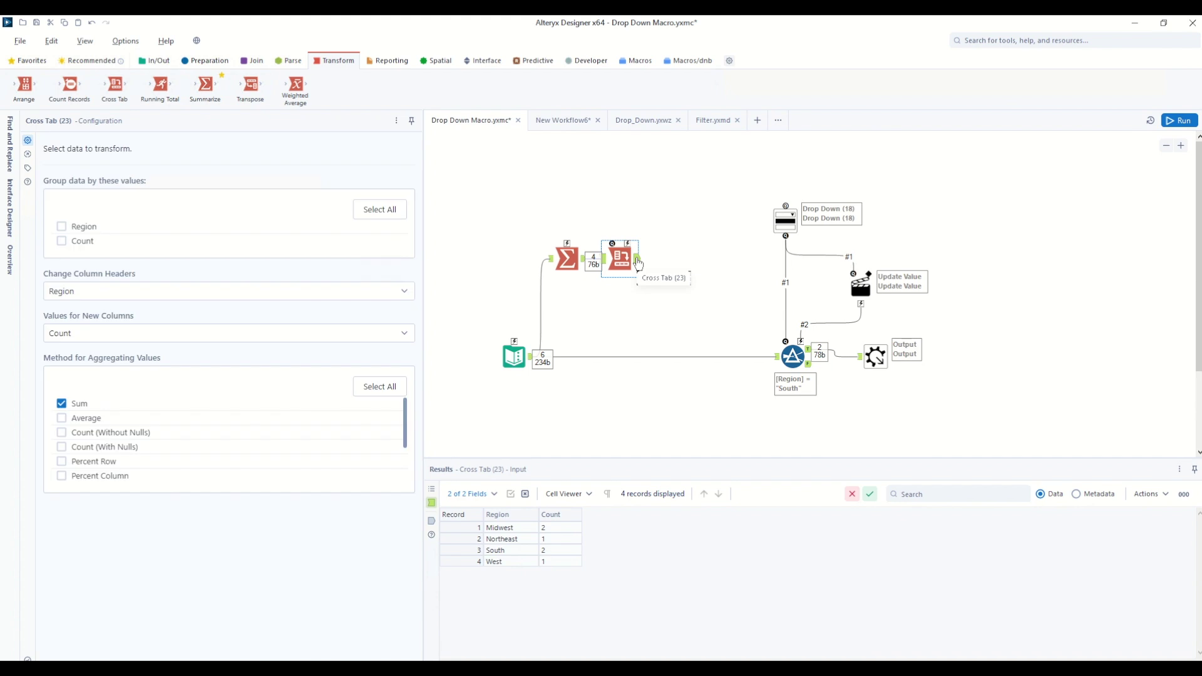
click(575, 257)
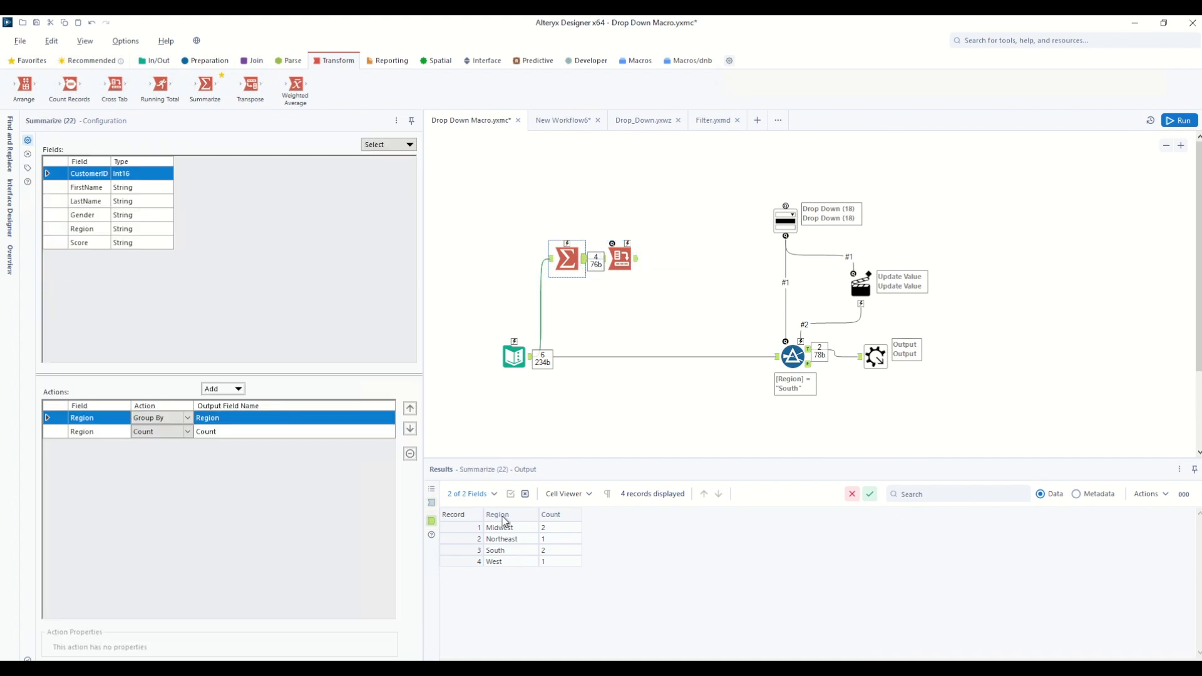
click(620, 258)
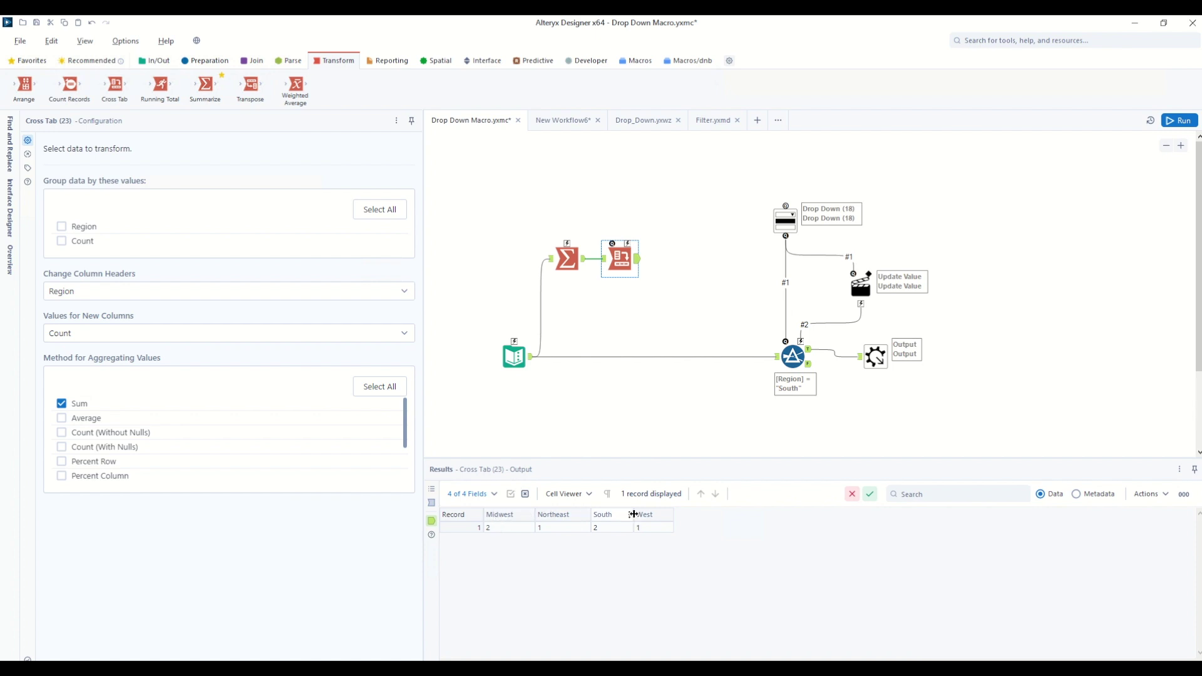
Connect the Cross Tab's output to the Drop Down so it lists fields from the connected tool, and save the macro.
drag(638, 258, 788, 206)
click(785, 220)
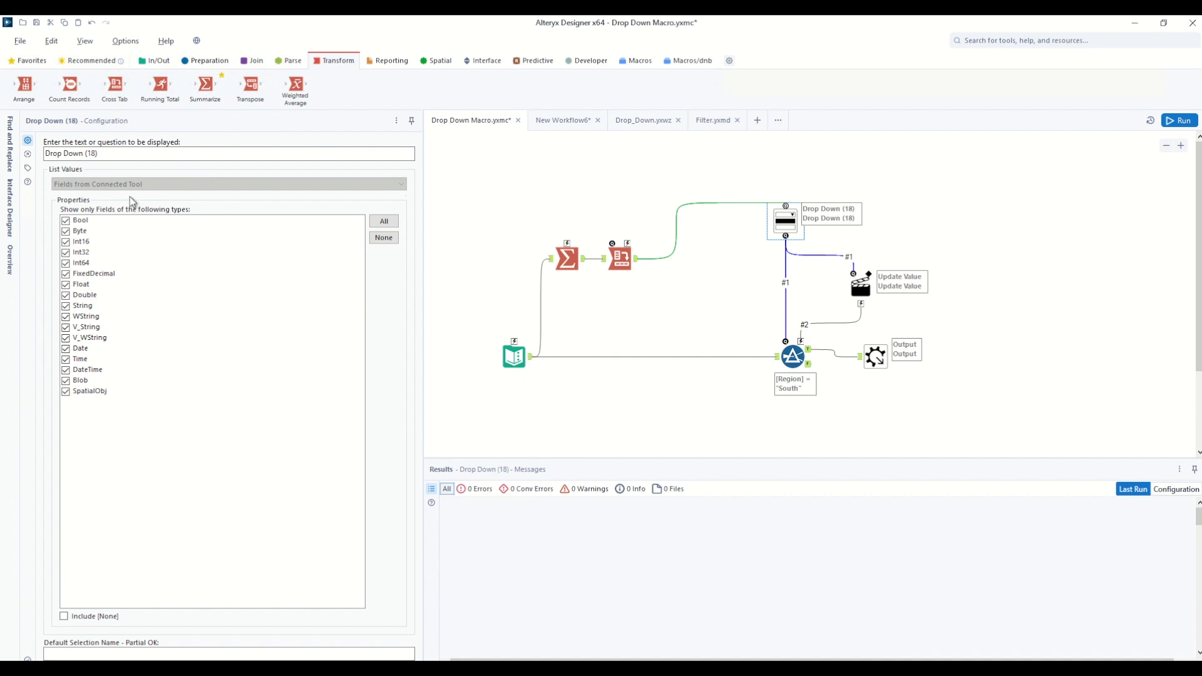
click(720, 292)
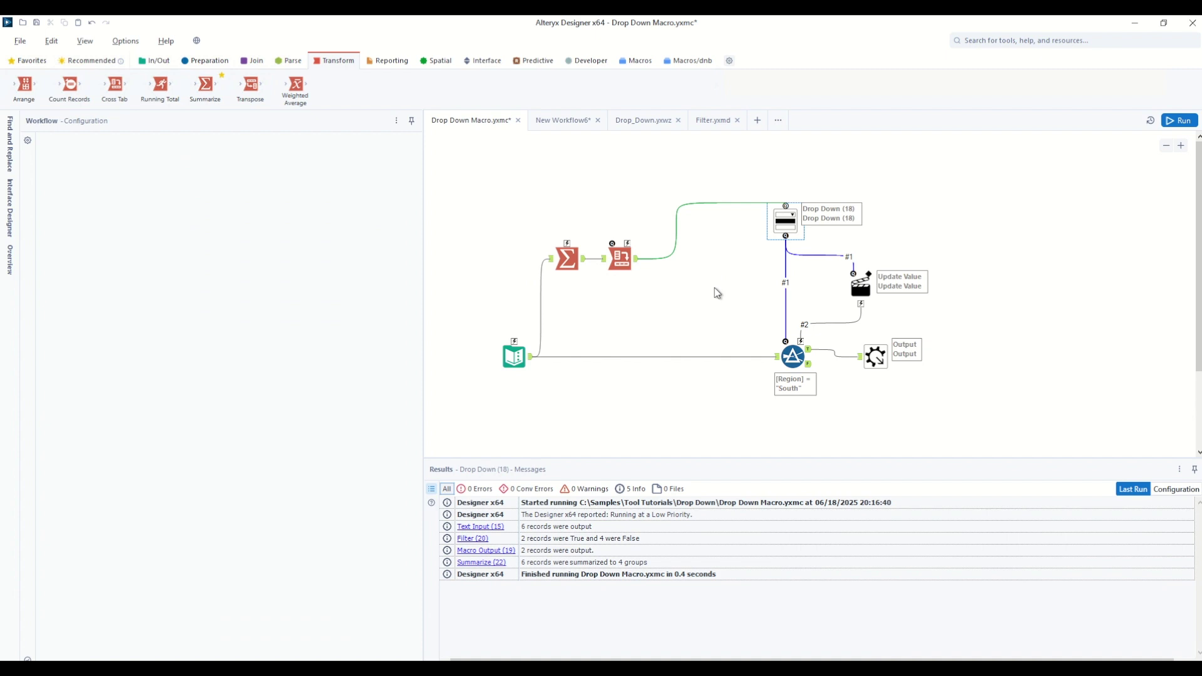
key(ctrl+s)
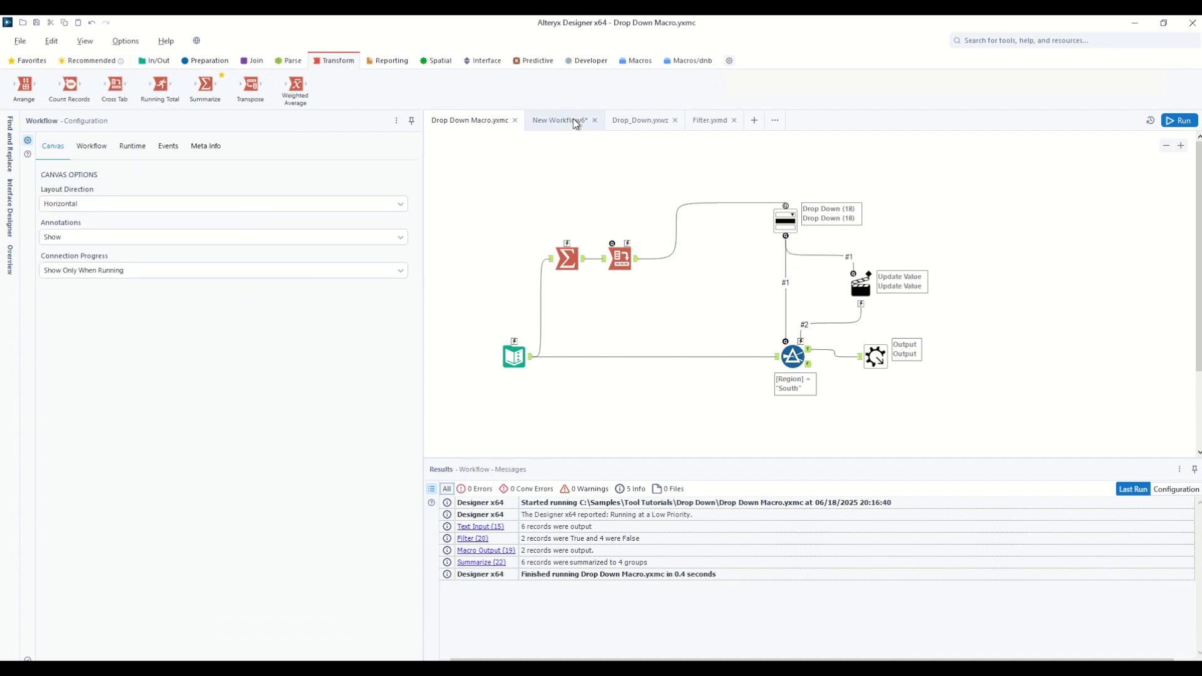
Switch to New Workflow6, accept the macro refresh, choose Northeast in its drop-down, and run the workflow to view the filtered records.
click(574, 119)
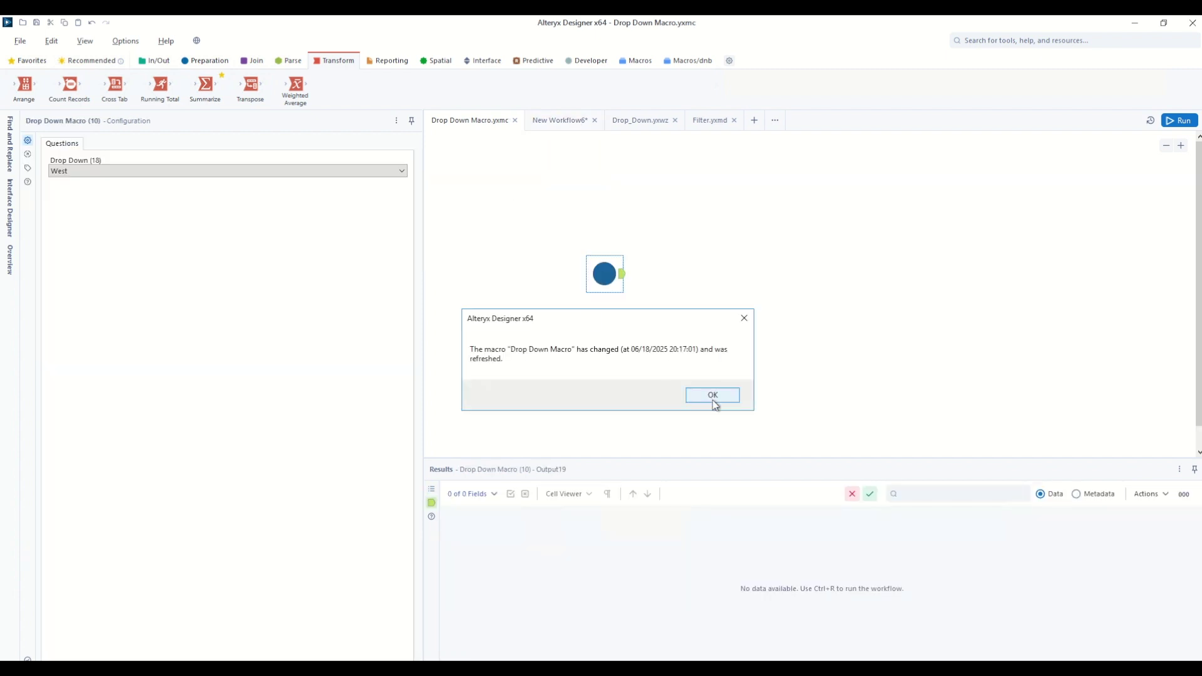
click(713, 395)
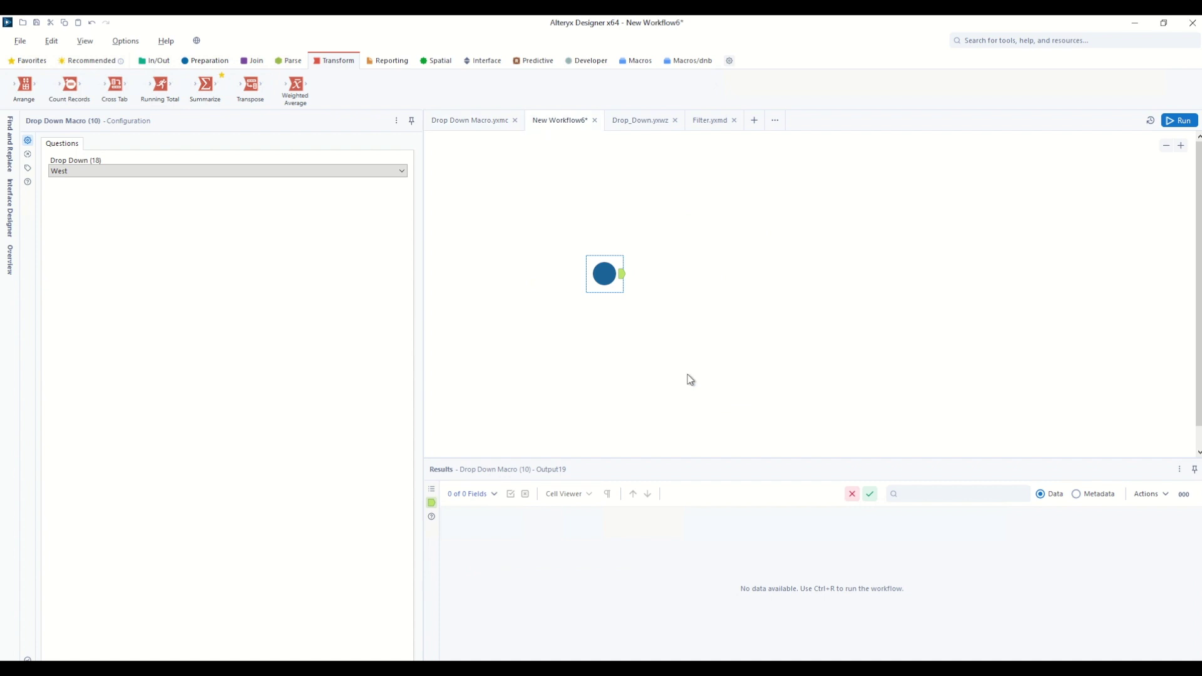
click(86, 173)
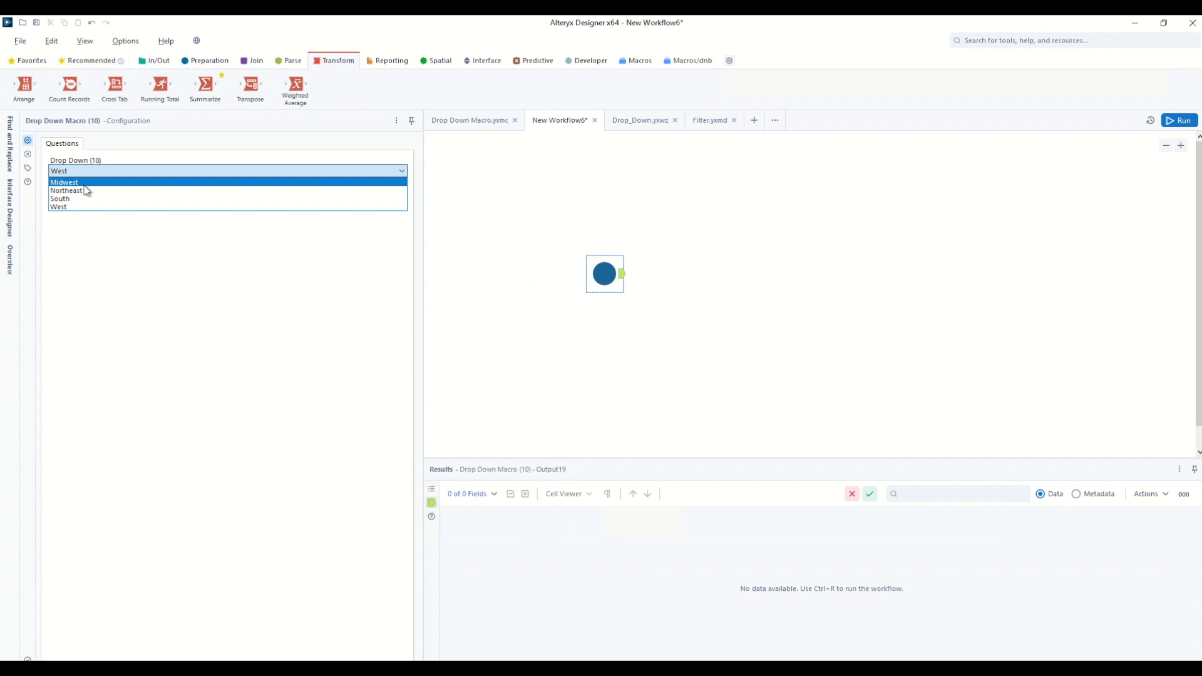
click(78, 191)
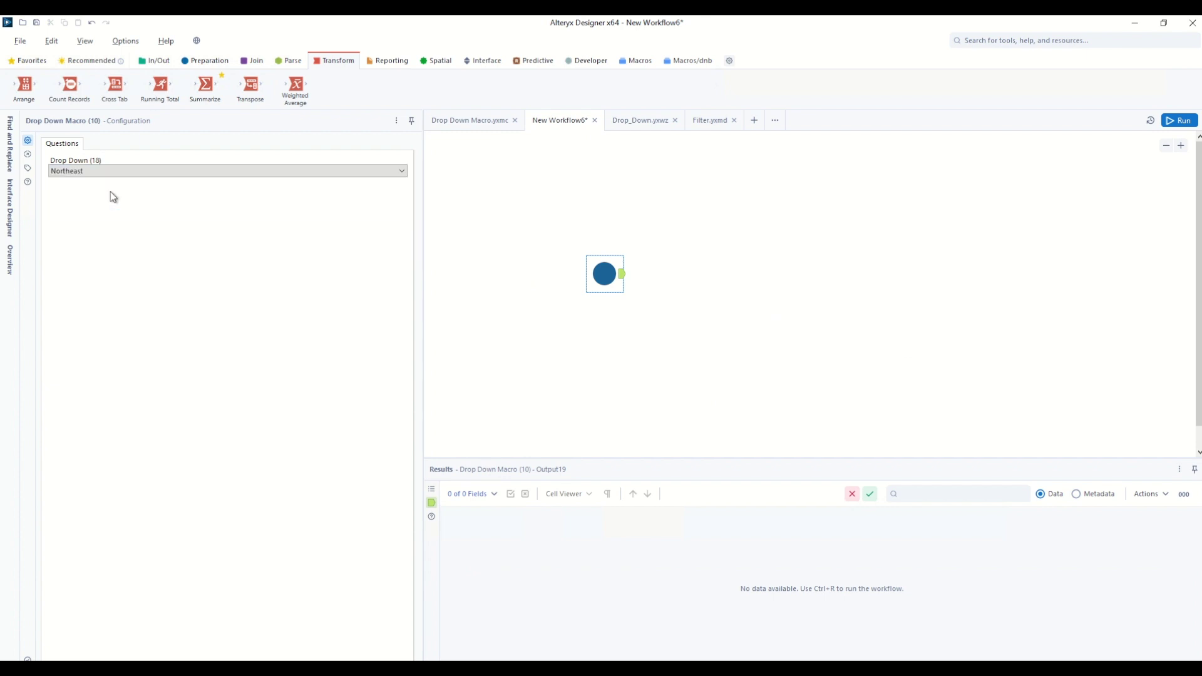
click(1179, 120)
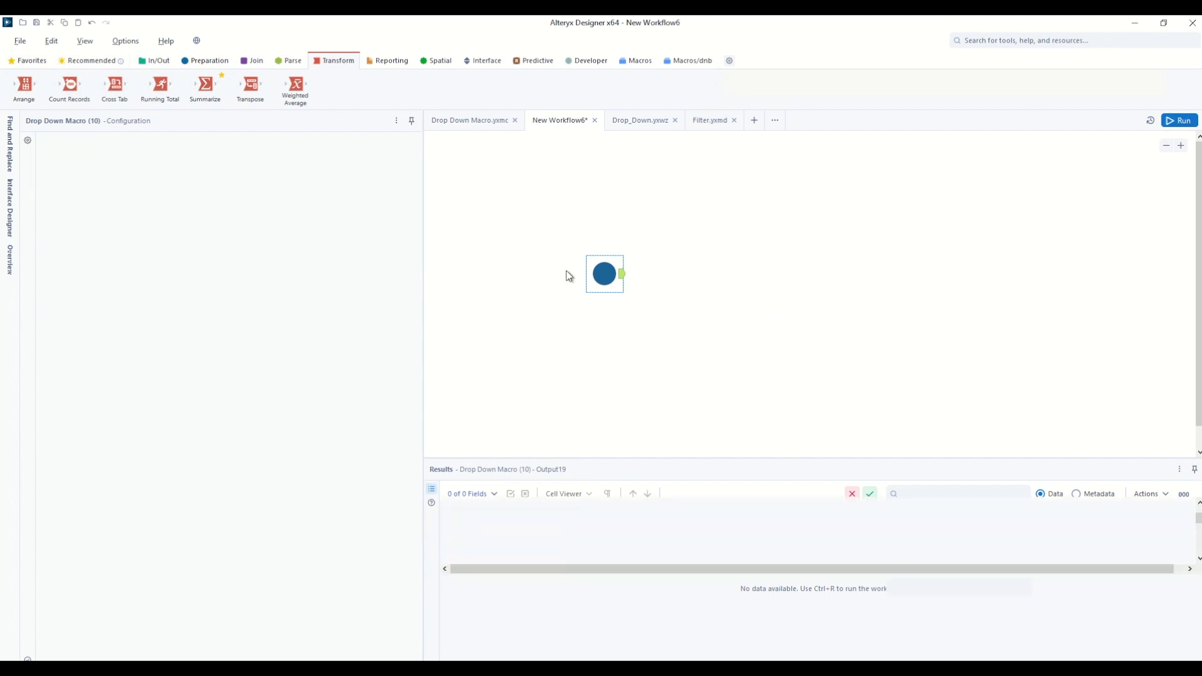
click(623, 273)
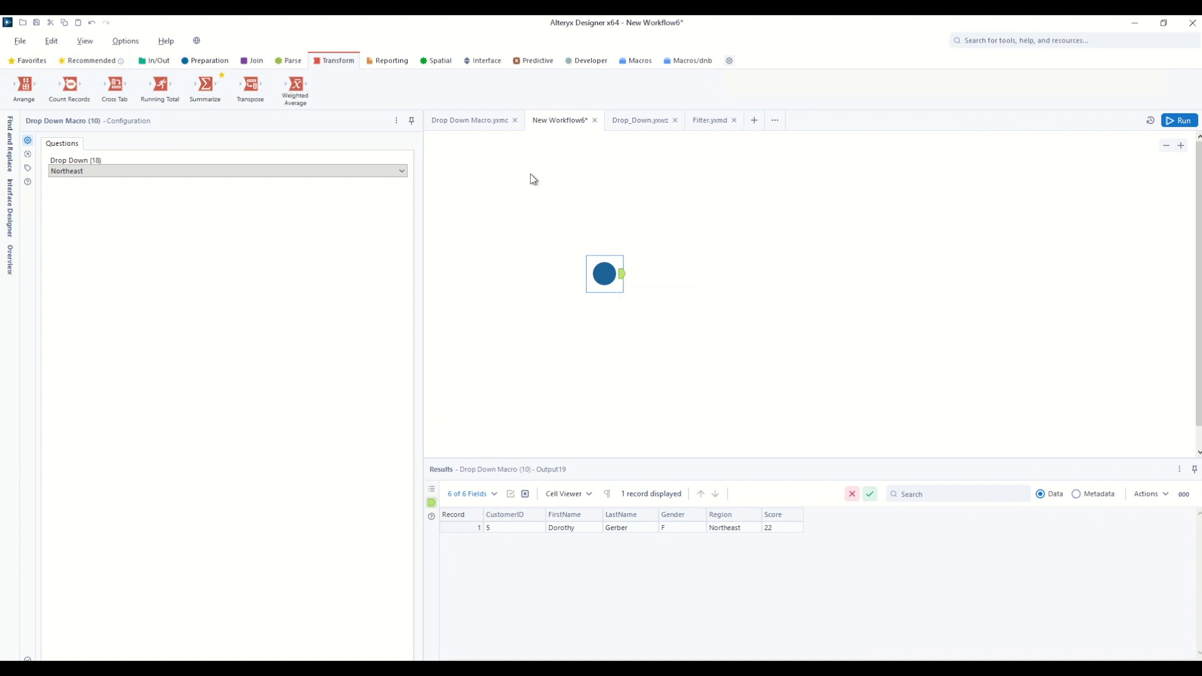
Return to the Drop Down Macro workflow.
click(470, 120)
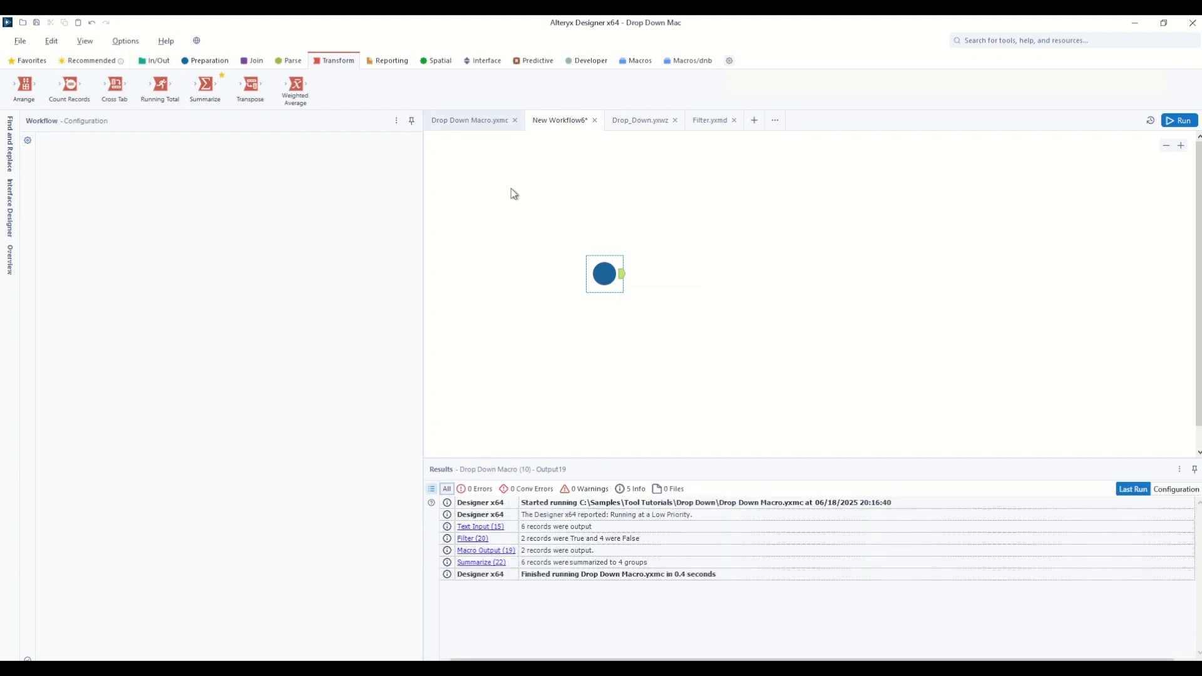